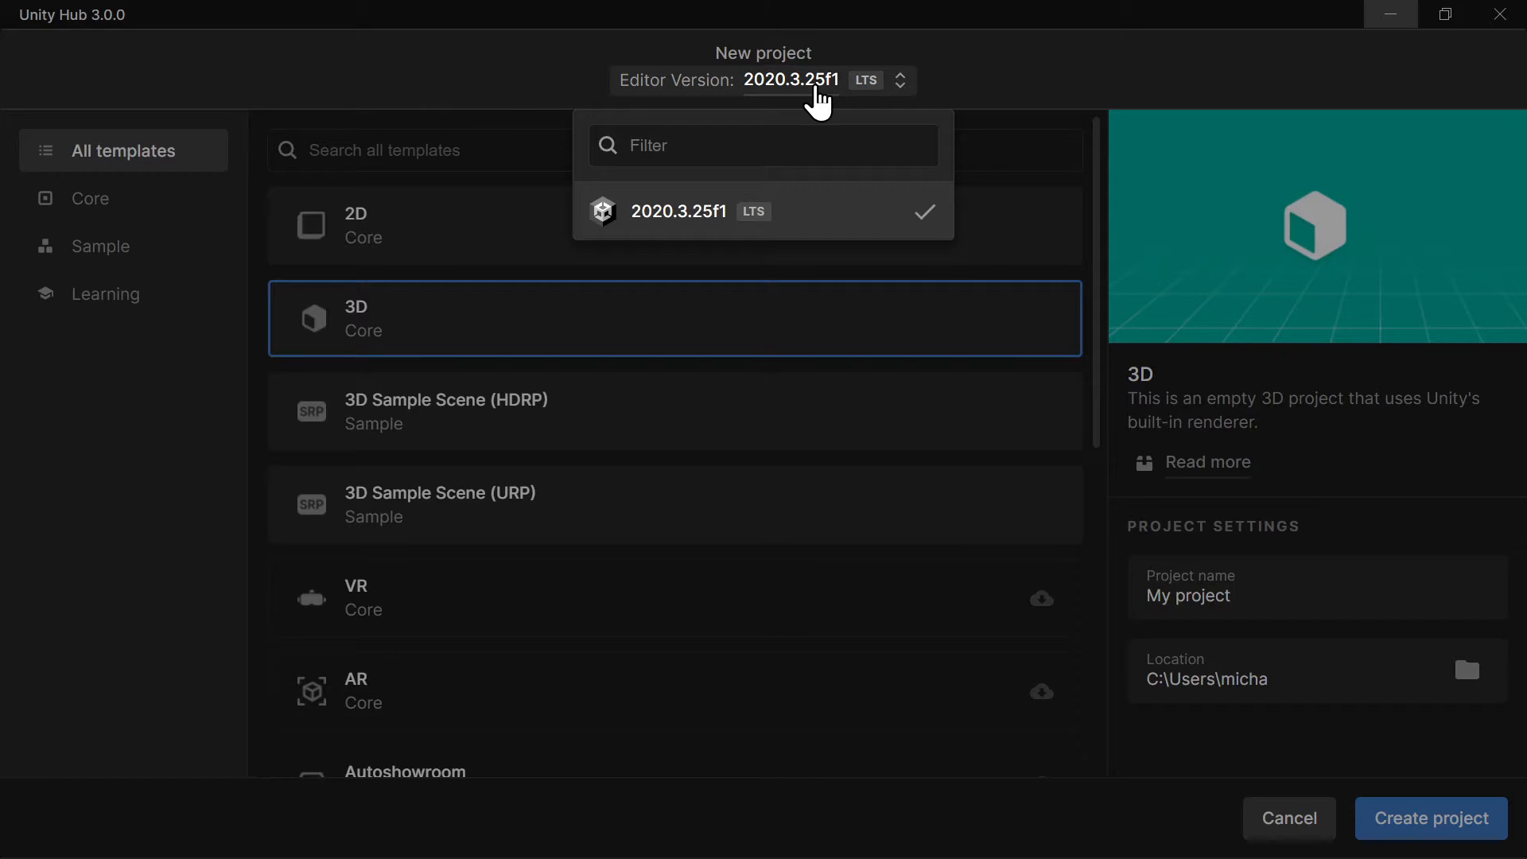
Keep editor version 2020.3.25f1 and set the new project's location to the Unity folder on the Desktop
left_click(784, 218)
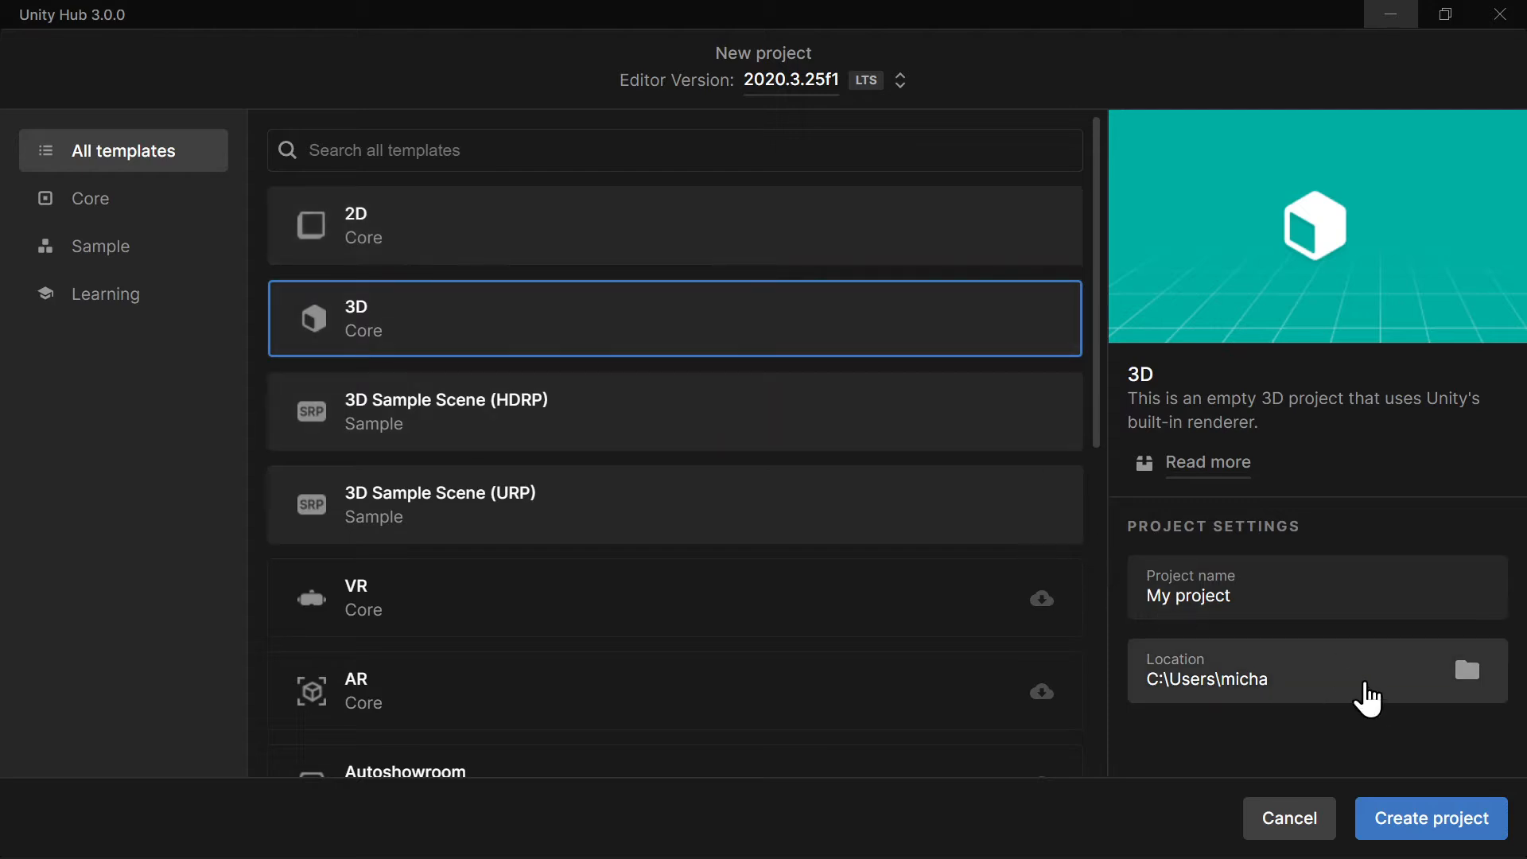
left_click(1366, 695)
left_click(102, 208)
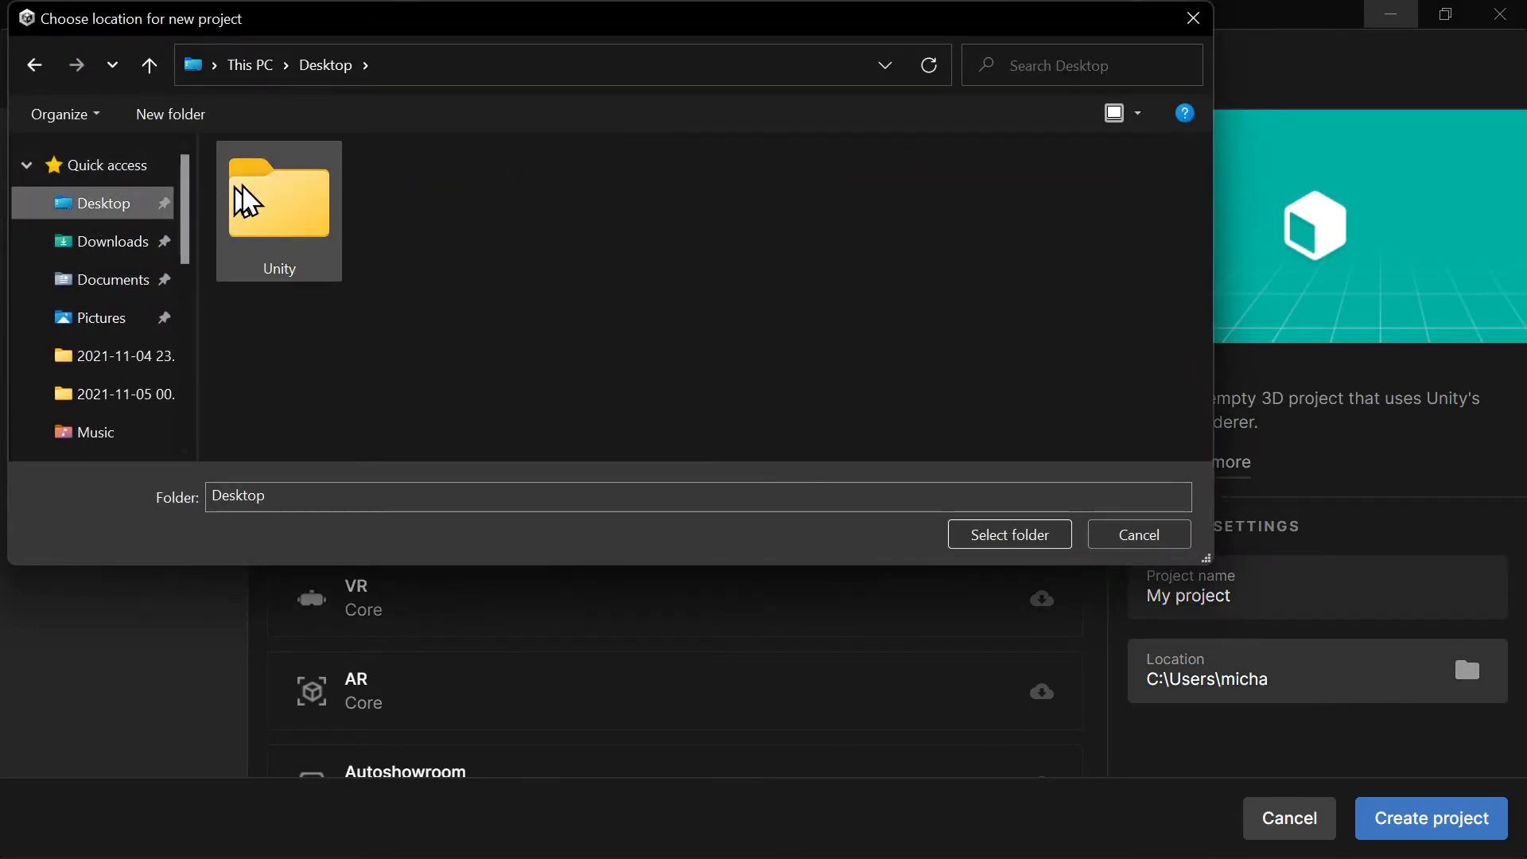
left_click(274, 198)
double_click(279, 199)
left_click(1010, 534)
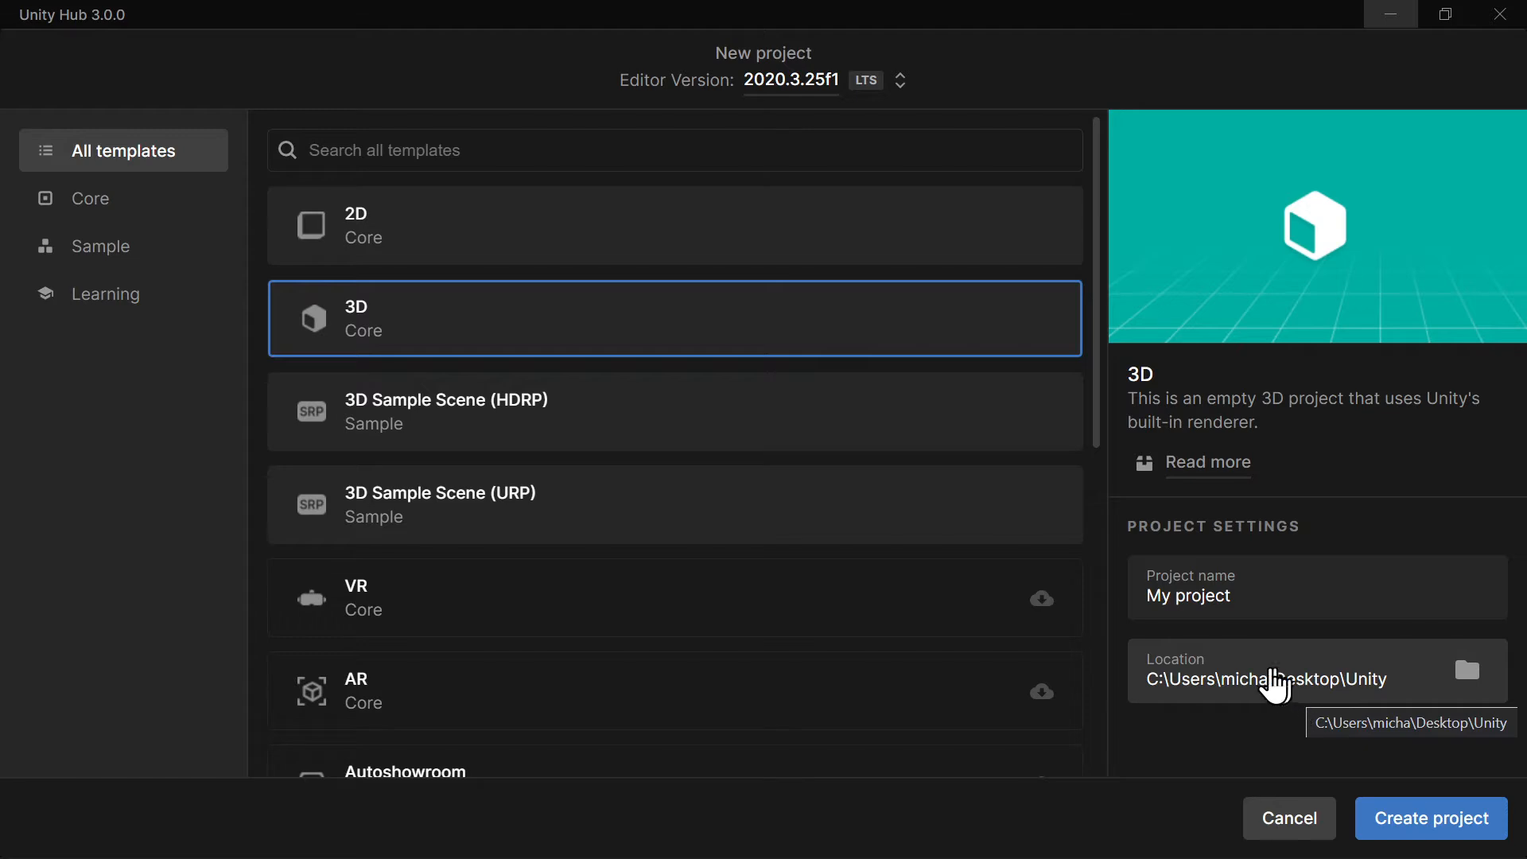
Name the new project My3DProject
left_click(1265, 592)
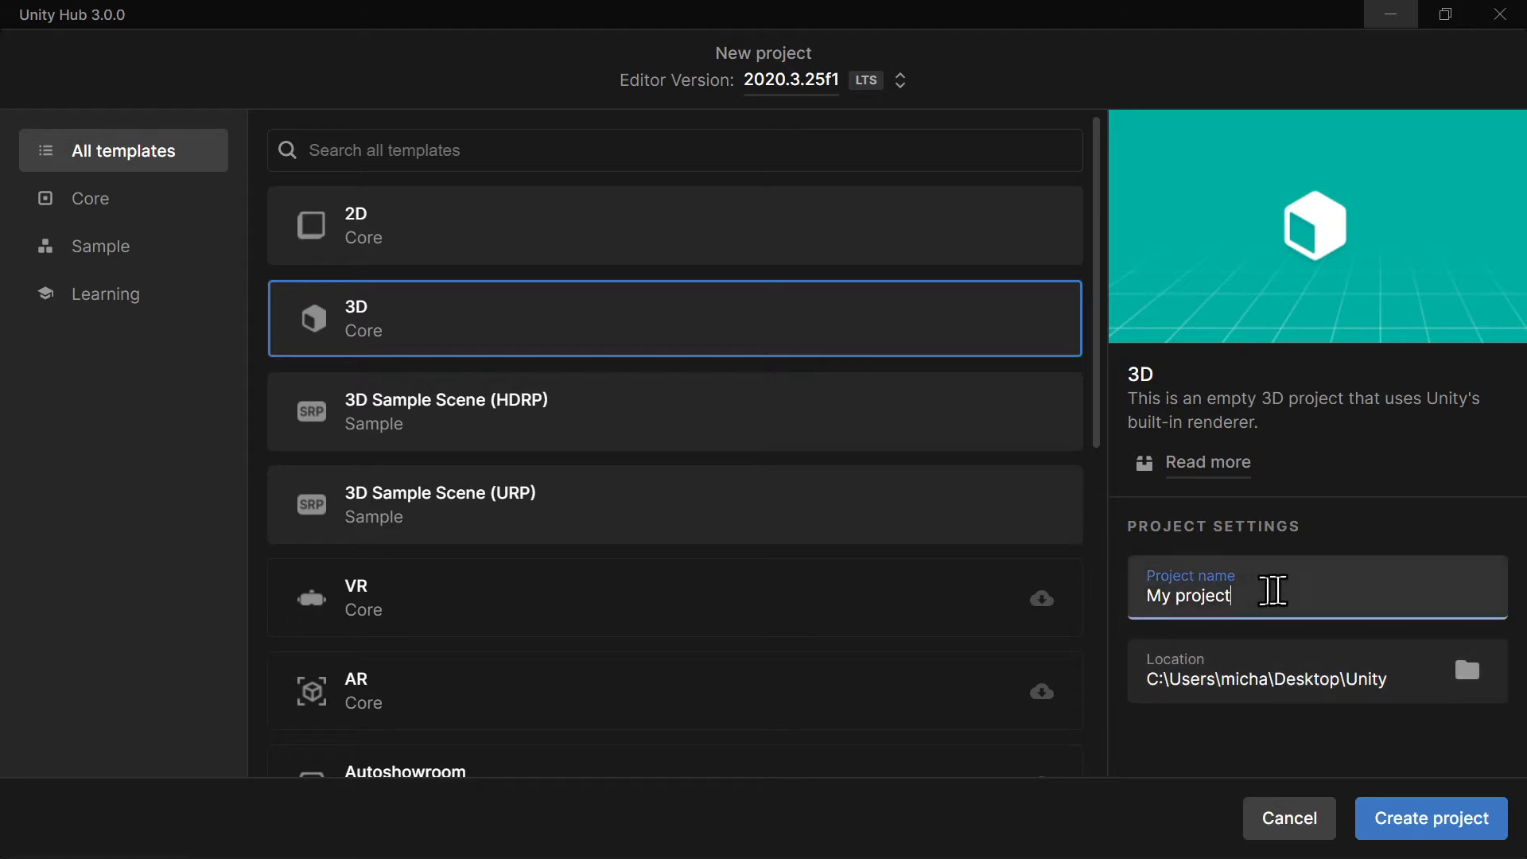
left_click_drag(1265, 592, 1151, 597)
type("My")
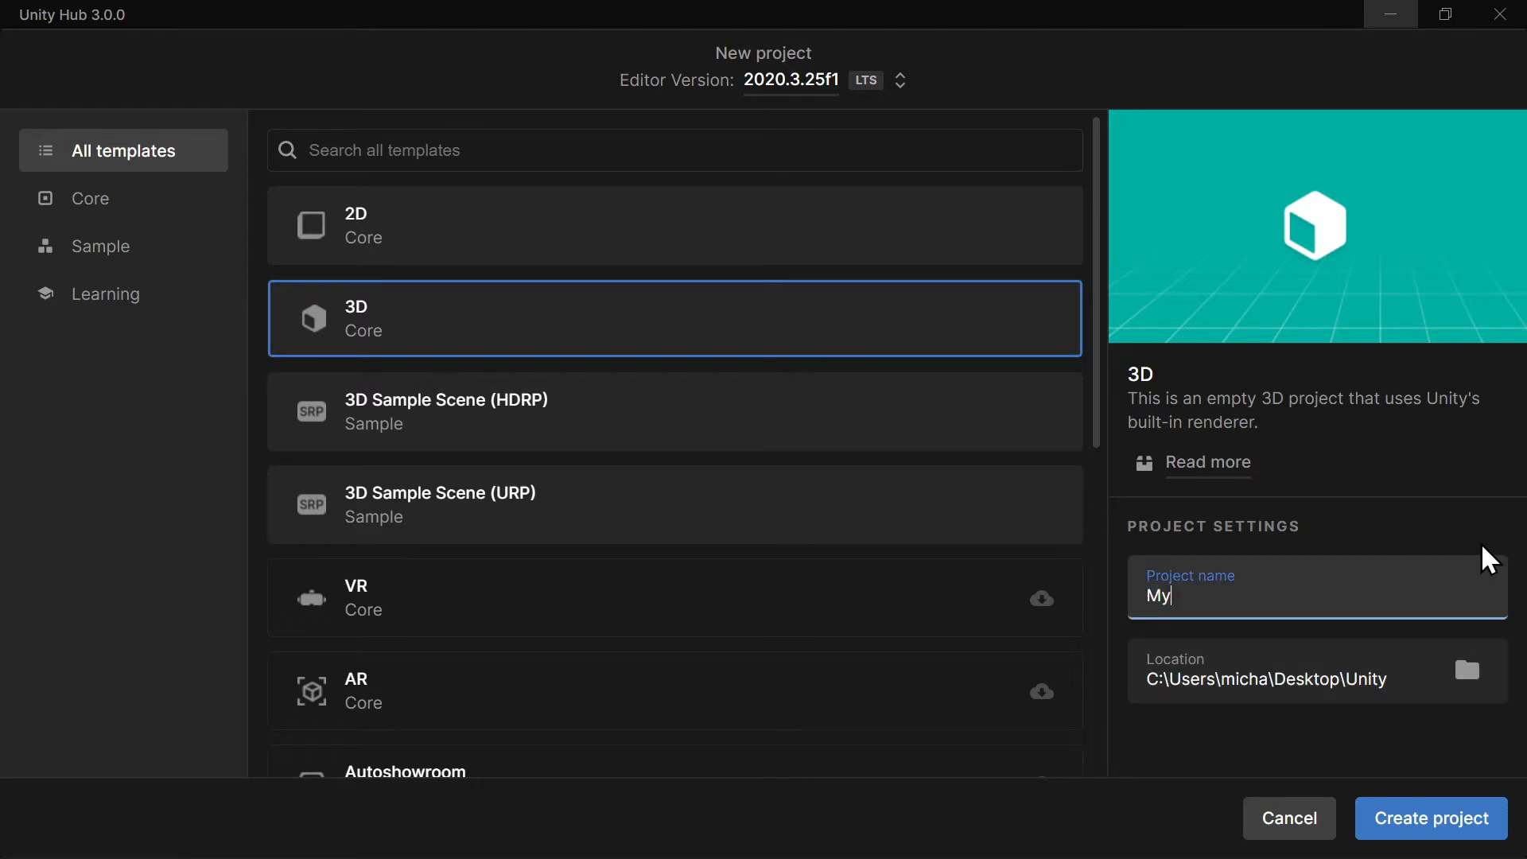
type("3DProject")
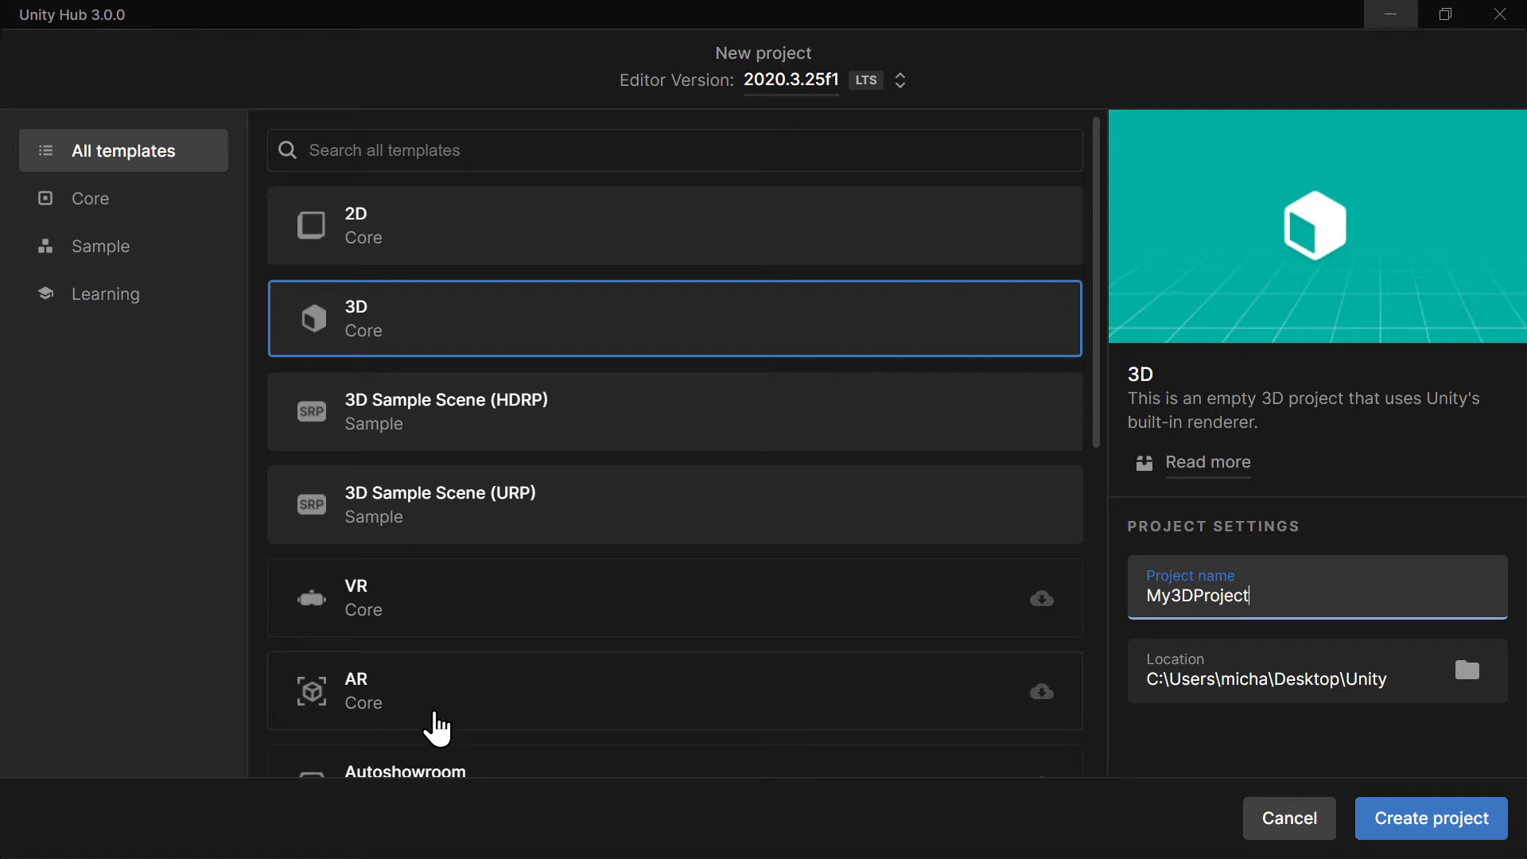
Review the 3D template's details and create the project from that template
left_click(1240, 476)
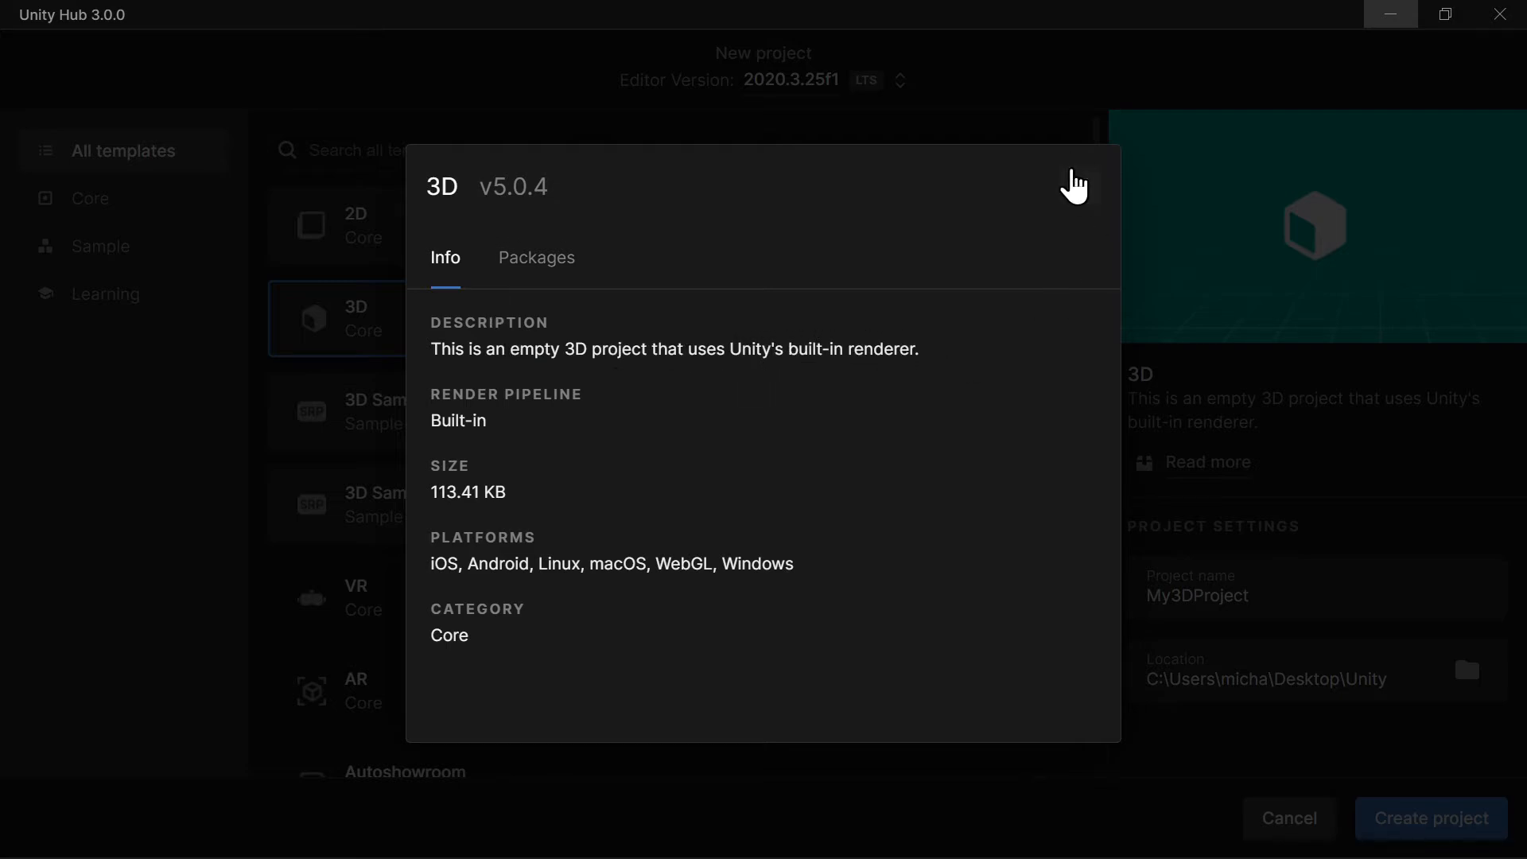
left_click(1079, 190)
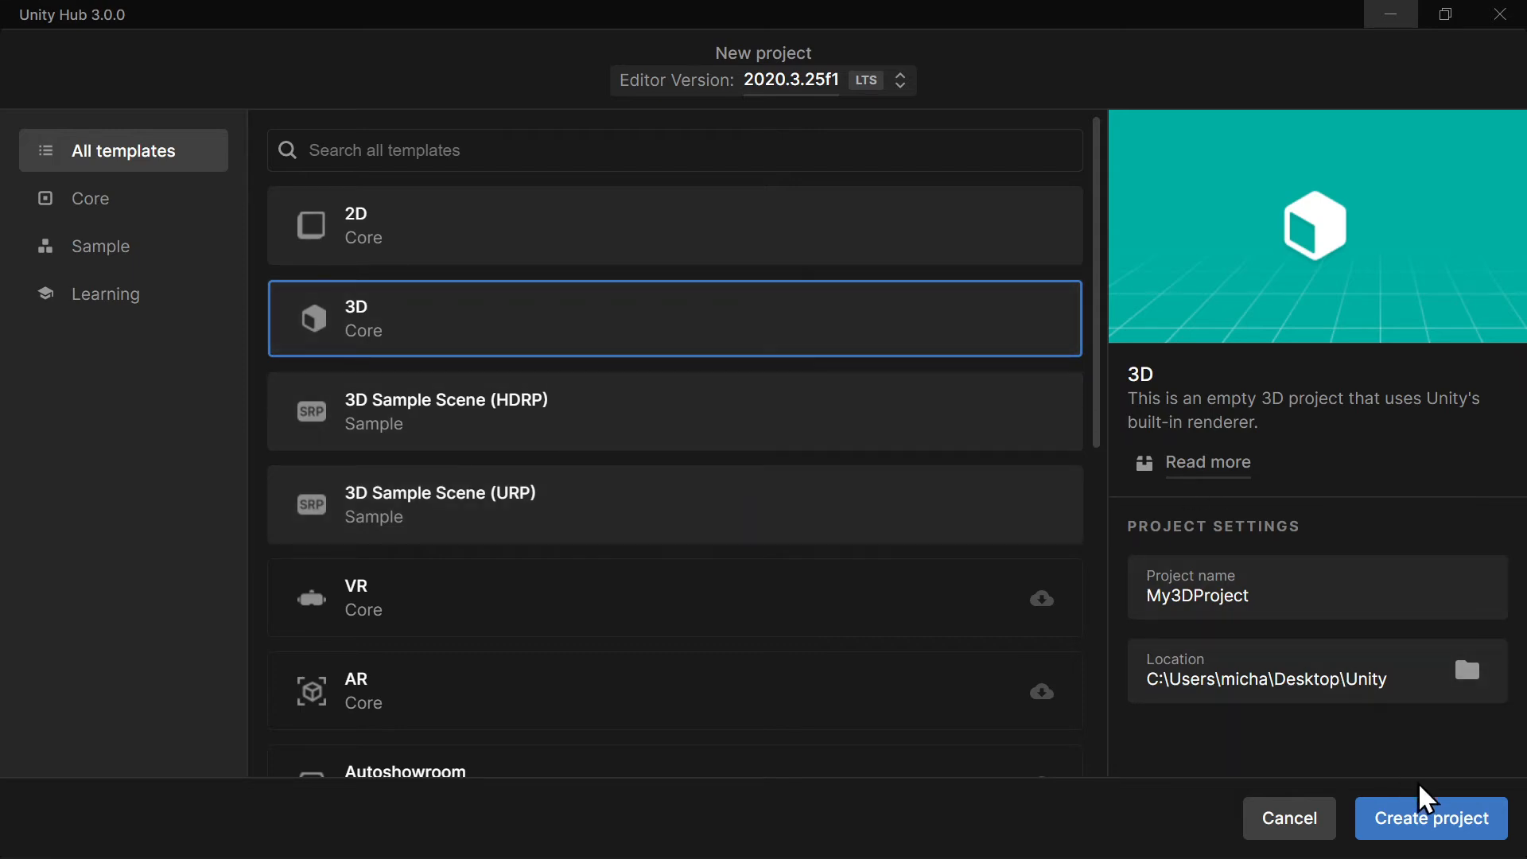
left_click(1428, 817)
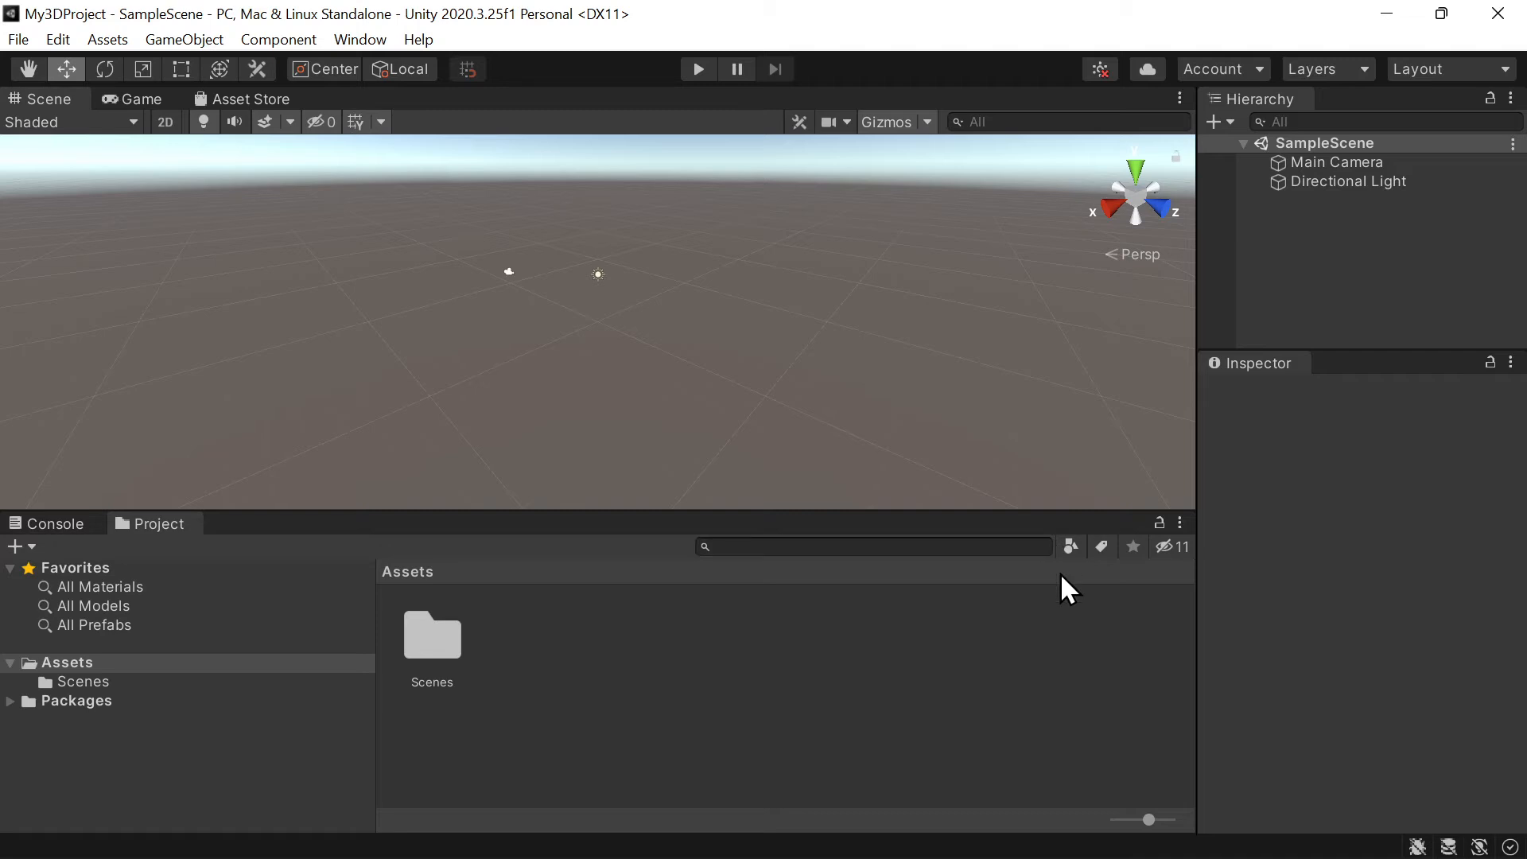
Switch the editor to the Default layout and expand SampleScene in the Hierarchy
left_click(1515, 74)
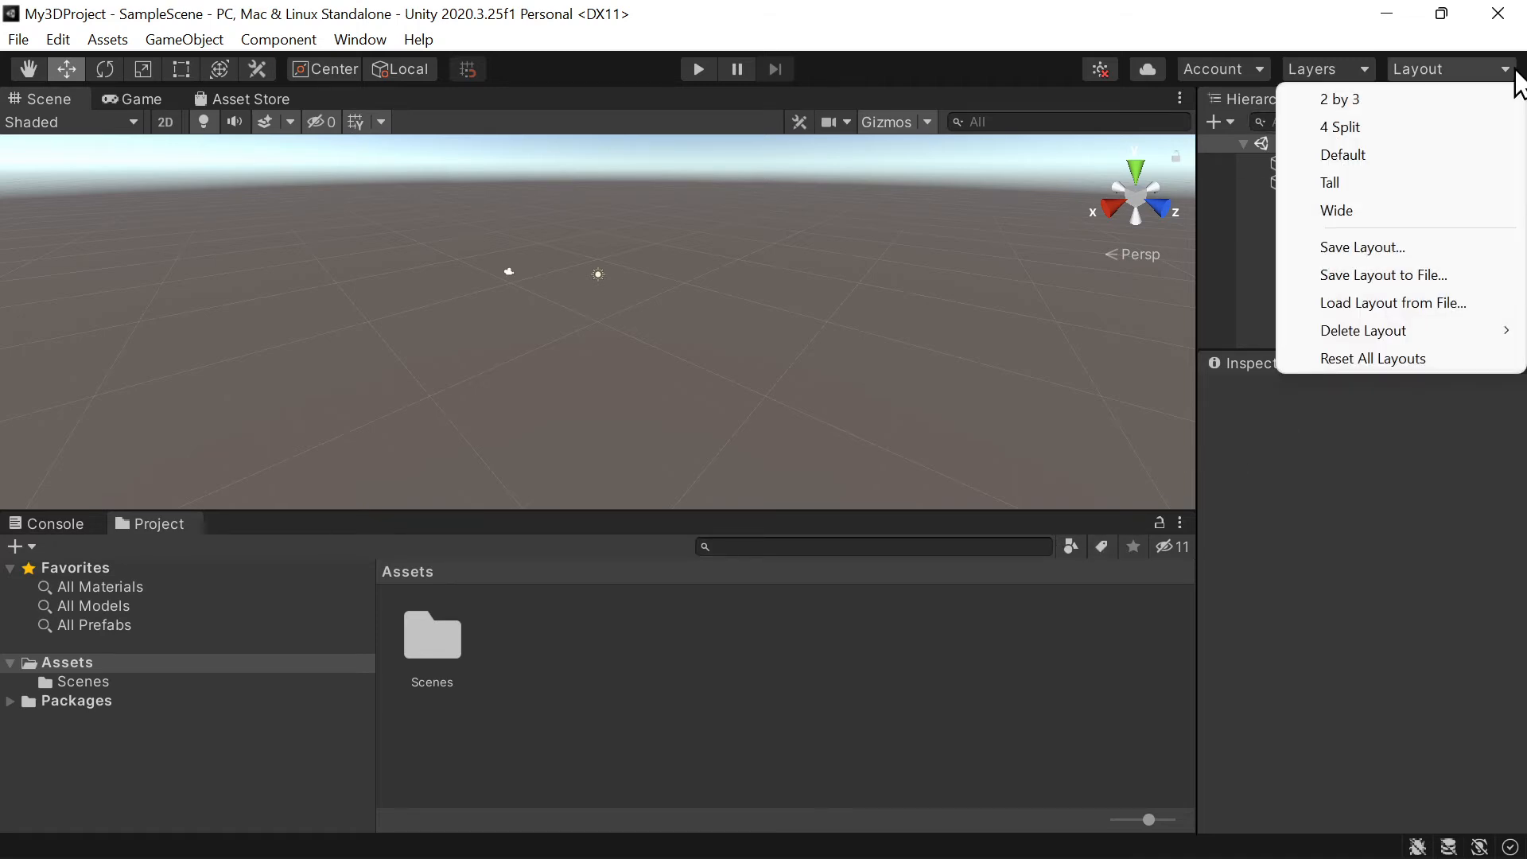
left_click(1462, 156)
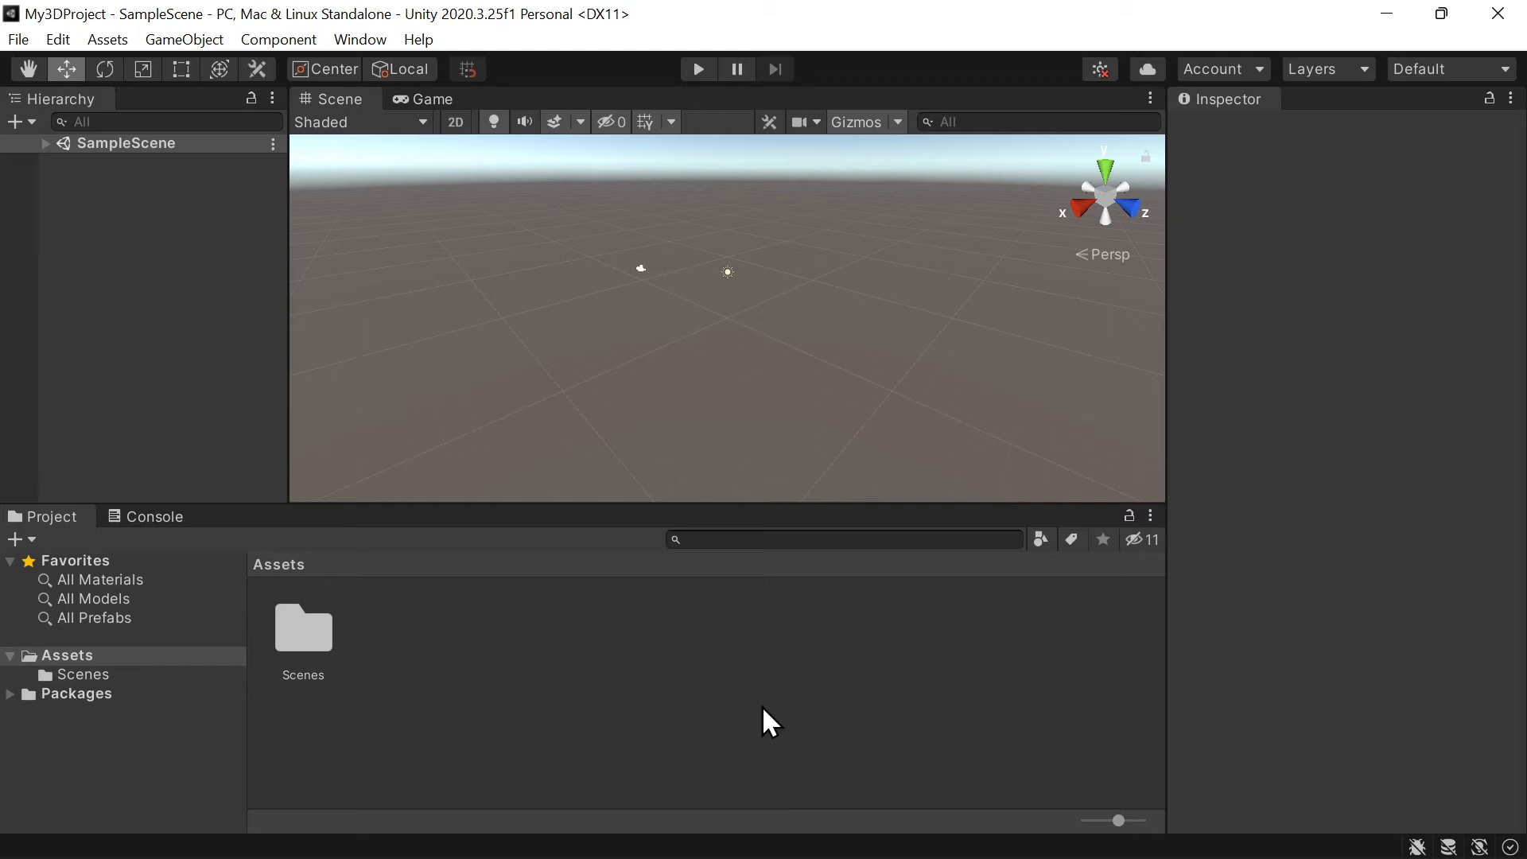
left_click(46, 145)
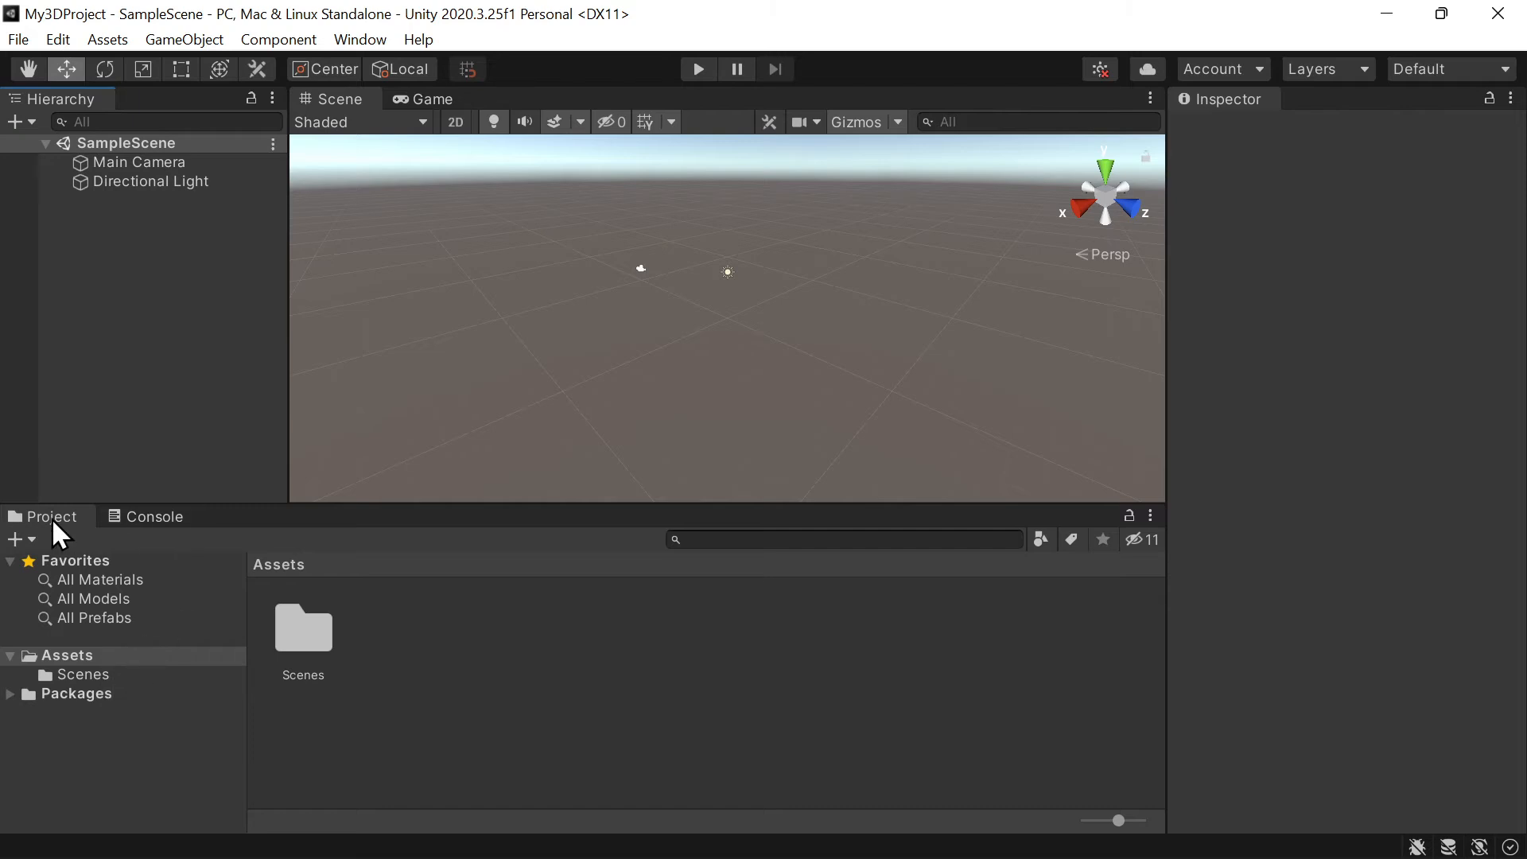
Open the Scenes folder in the project's assets to view its contents
left_click(89, 673)
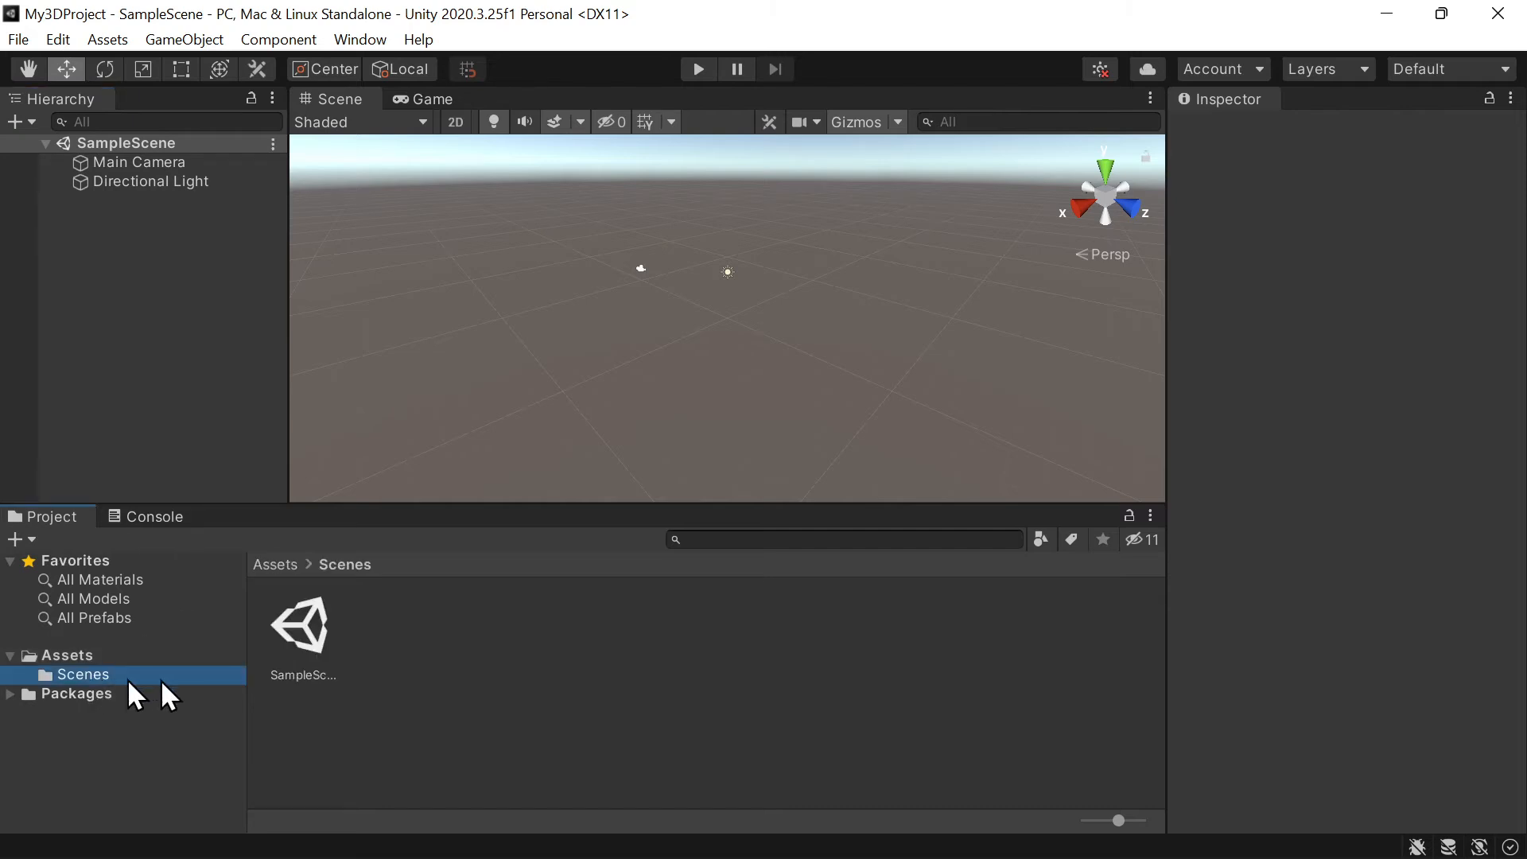
left_click(310, 641)
left_click(163, 282)
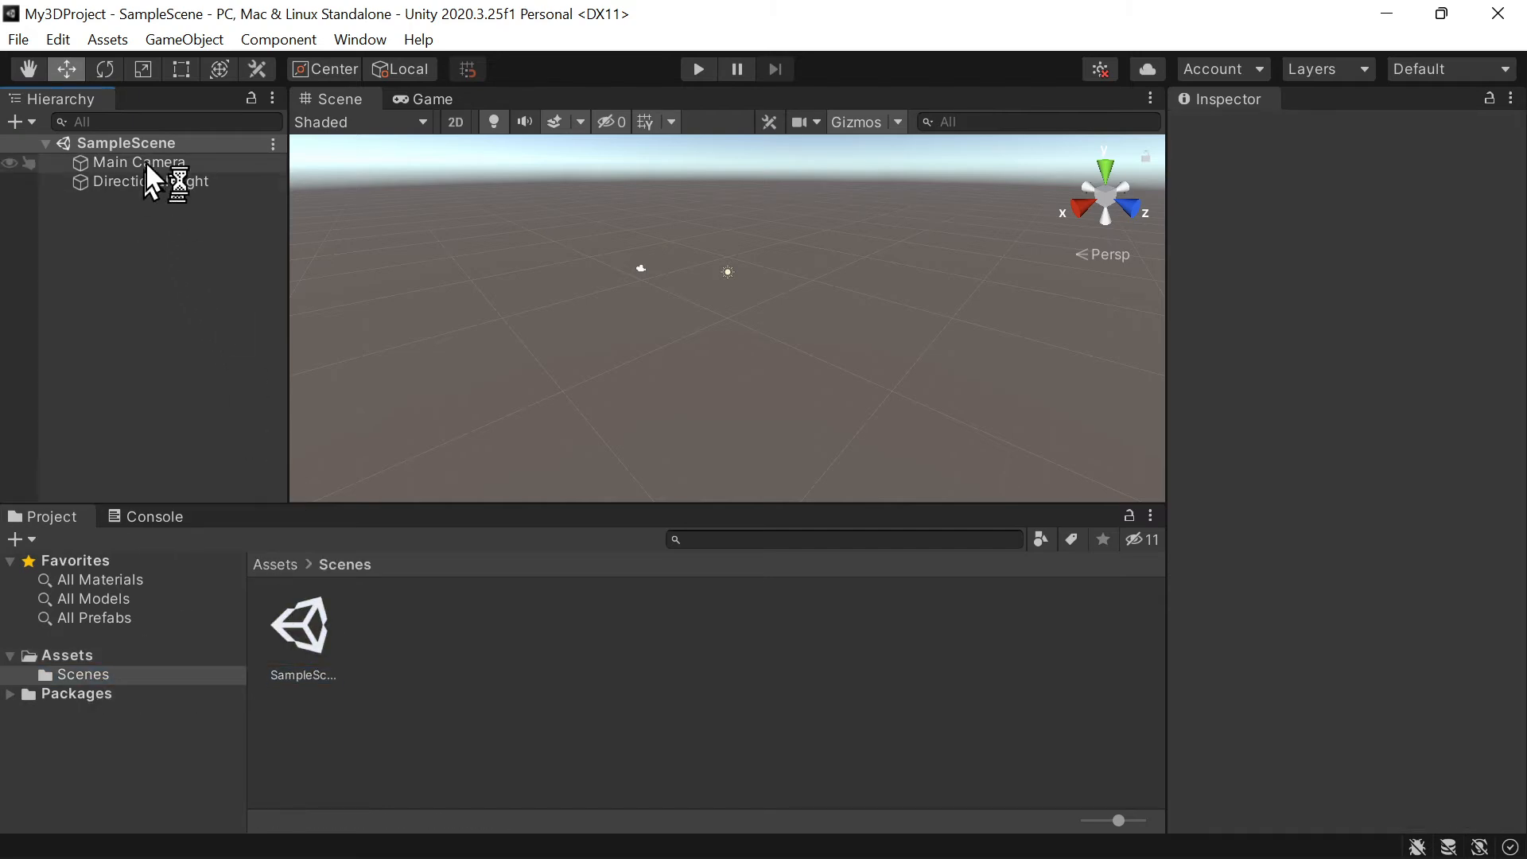
Frame the Main Camera and the Directional Light in the Scene view and examine their components, leaving the Main Camera selected
left_click(146, 163)
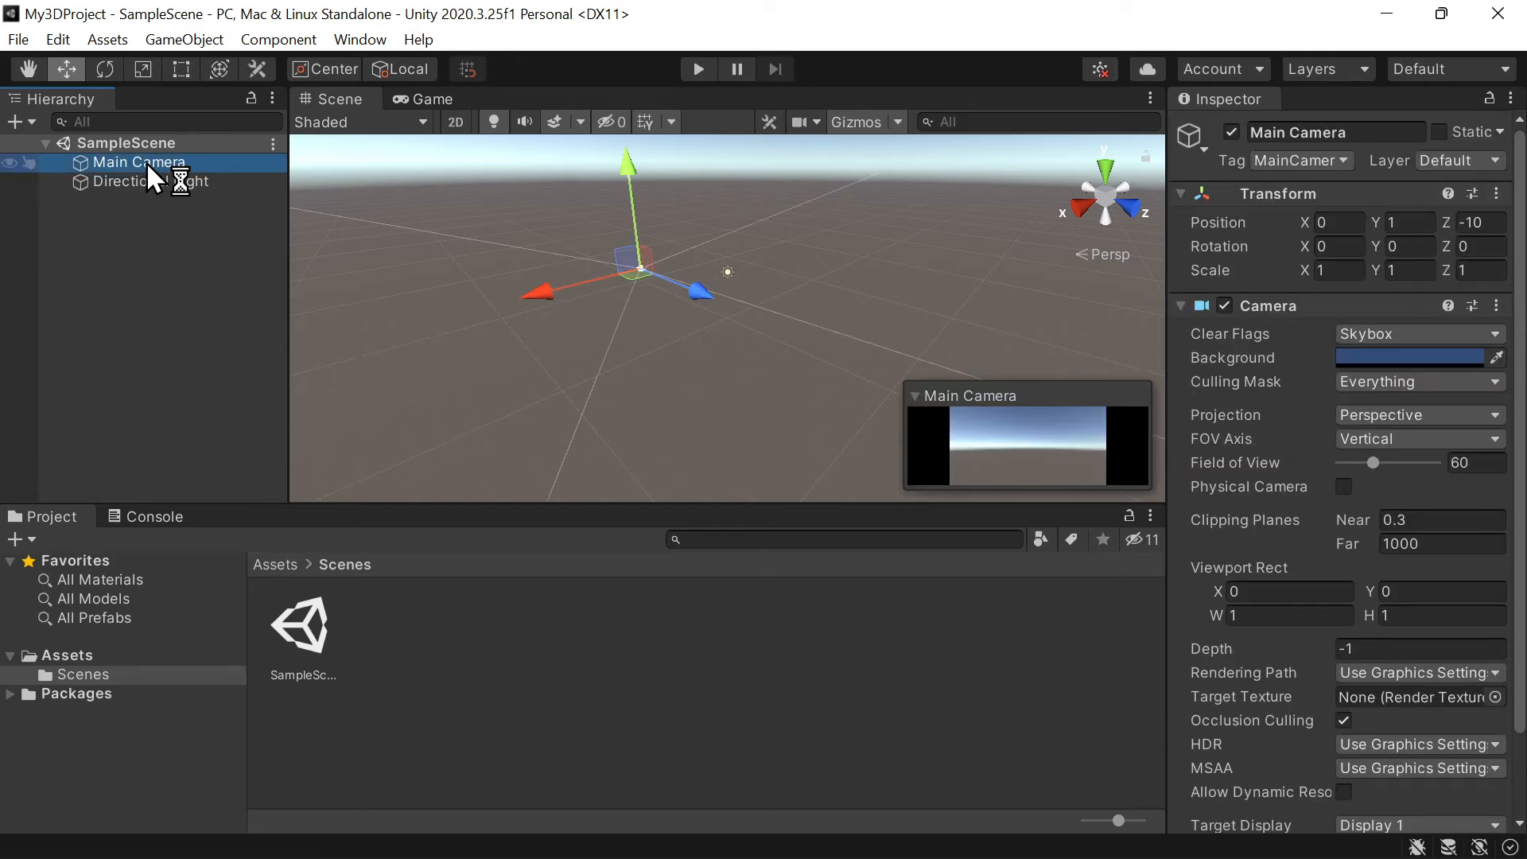
double_click(146, 162)
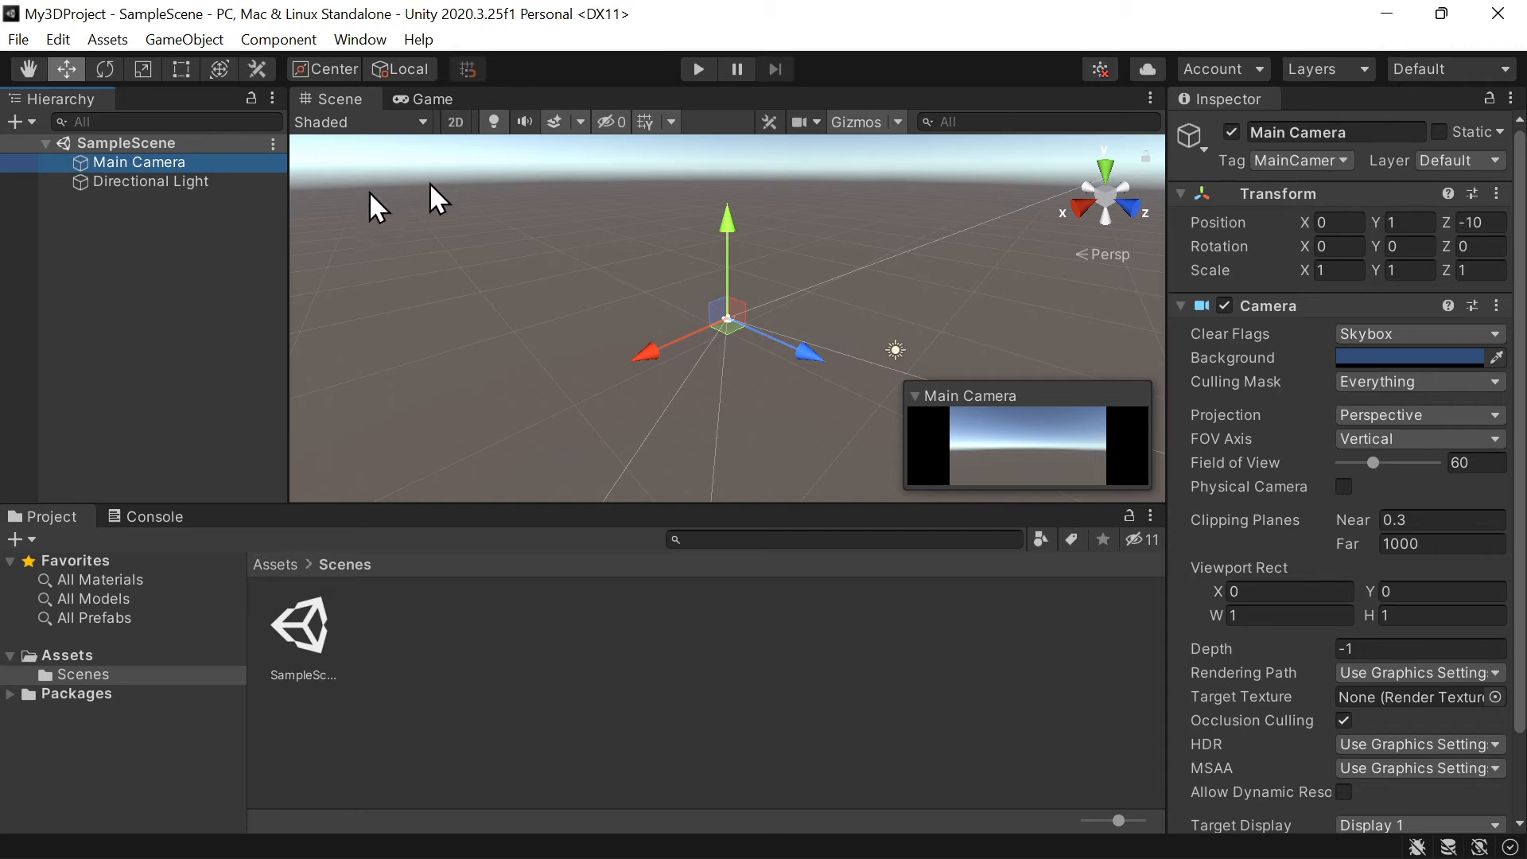
double_click(127, 183)
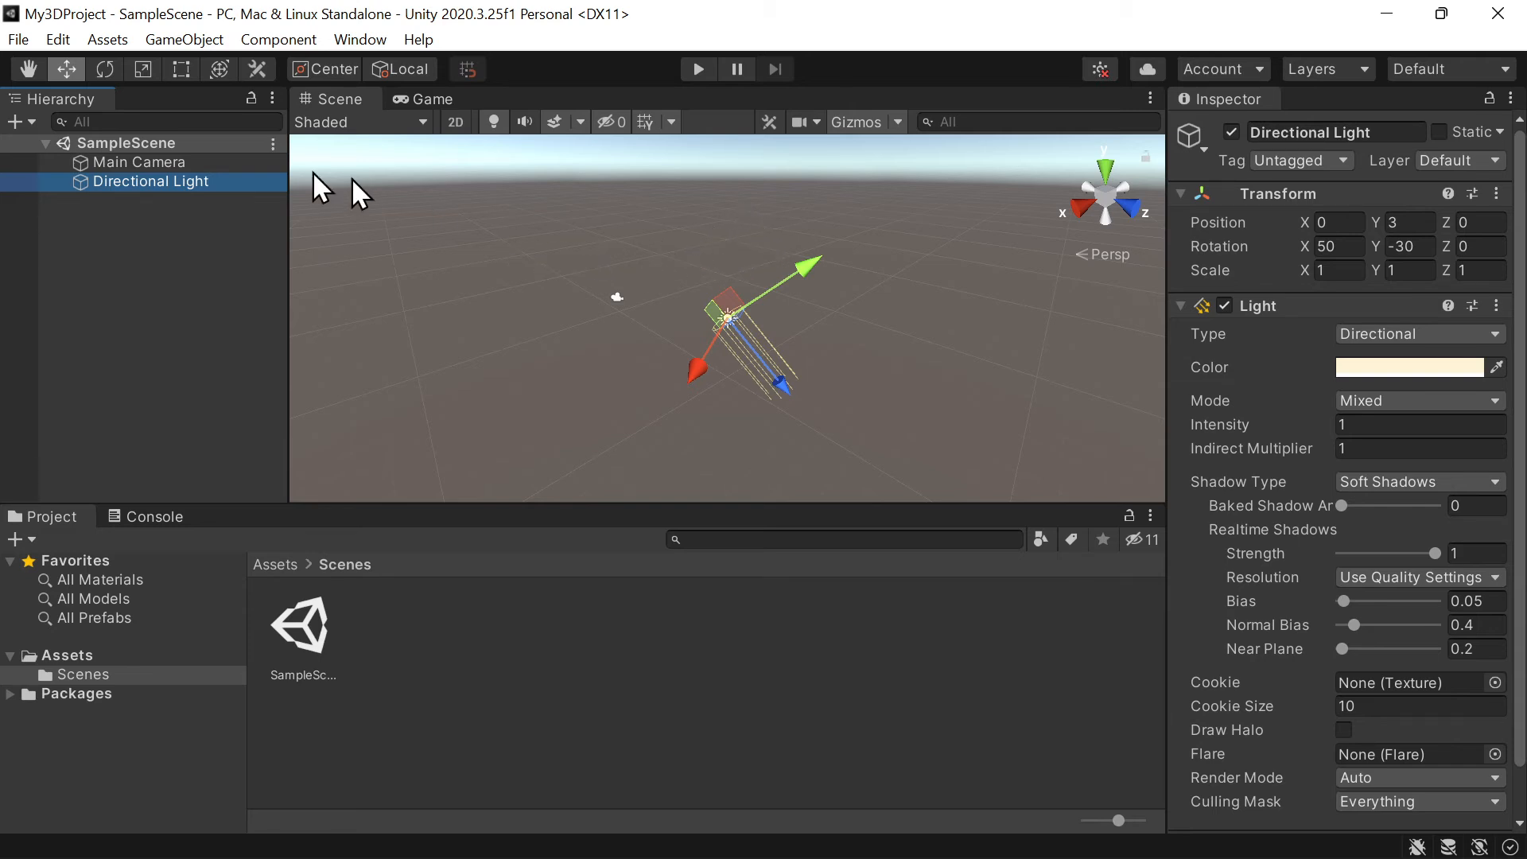
left_click(143, 163)
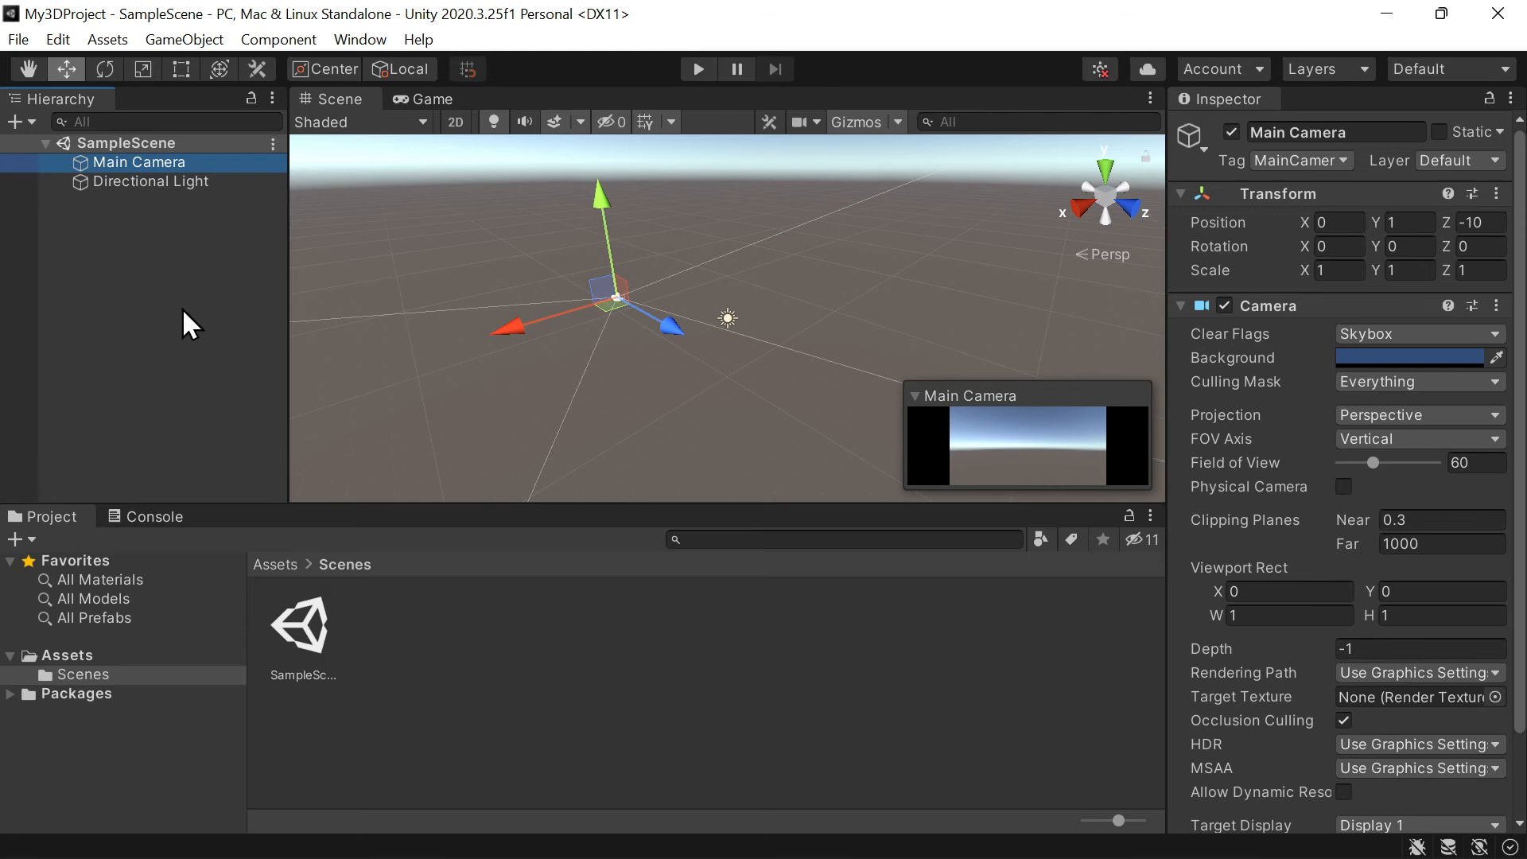
Dock the Hierarchy window above the Inspector in the same column
left_click_drag(66, 97, 1217, 148)
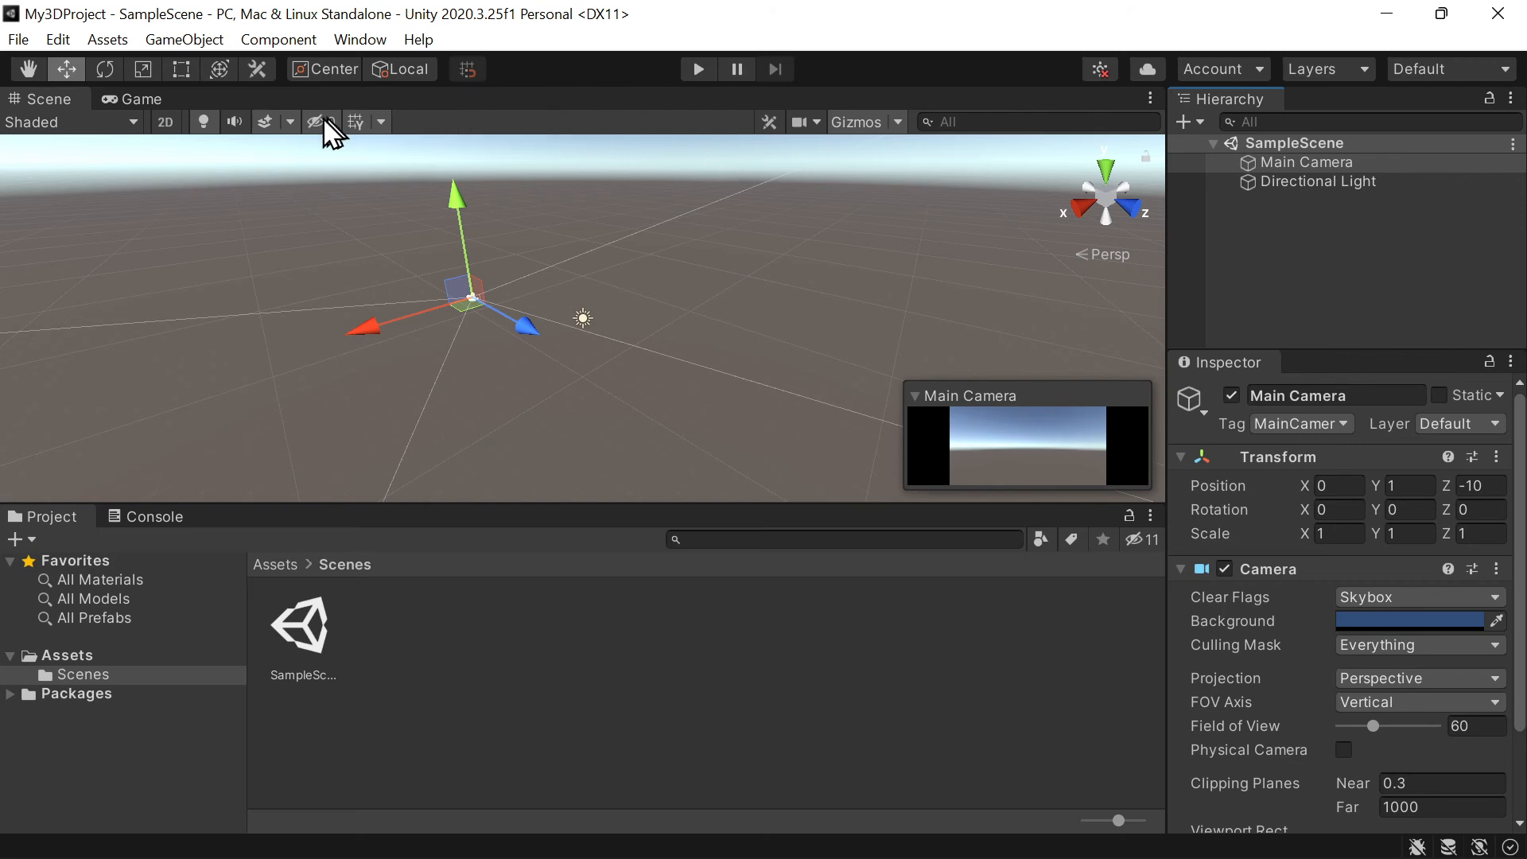
Try the Game view docked beside the Scene view and widened, and regroup it with the Scene view, leaving the Scene view in front
left_click(139, 100)
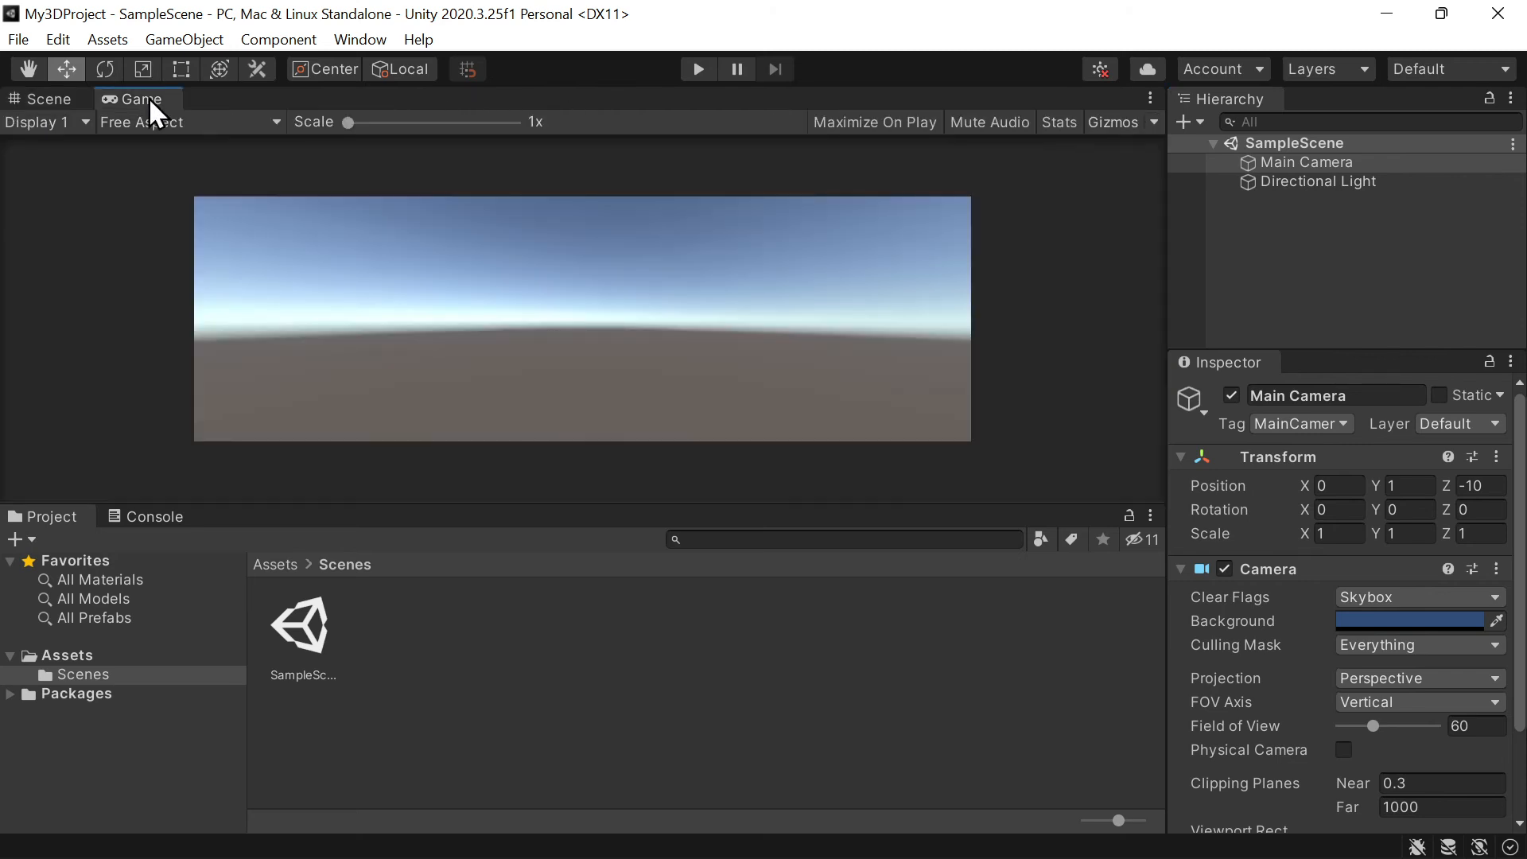
left_click_drag(149, 97, 909, 279)
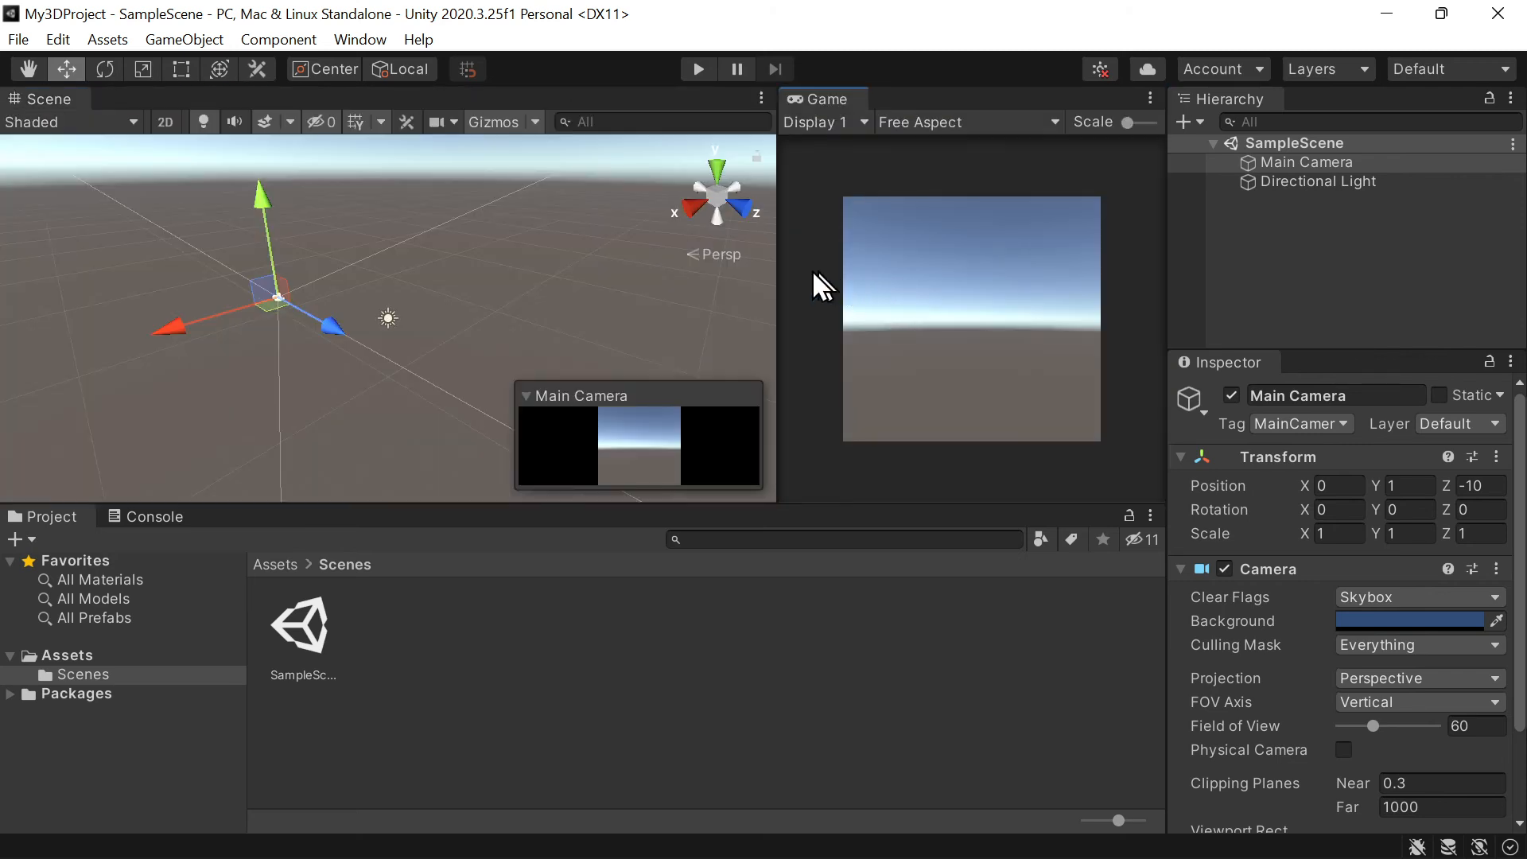
left_click_drag(779, 277, 546, 296)
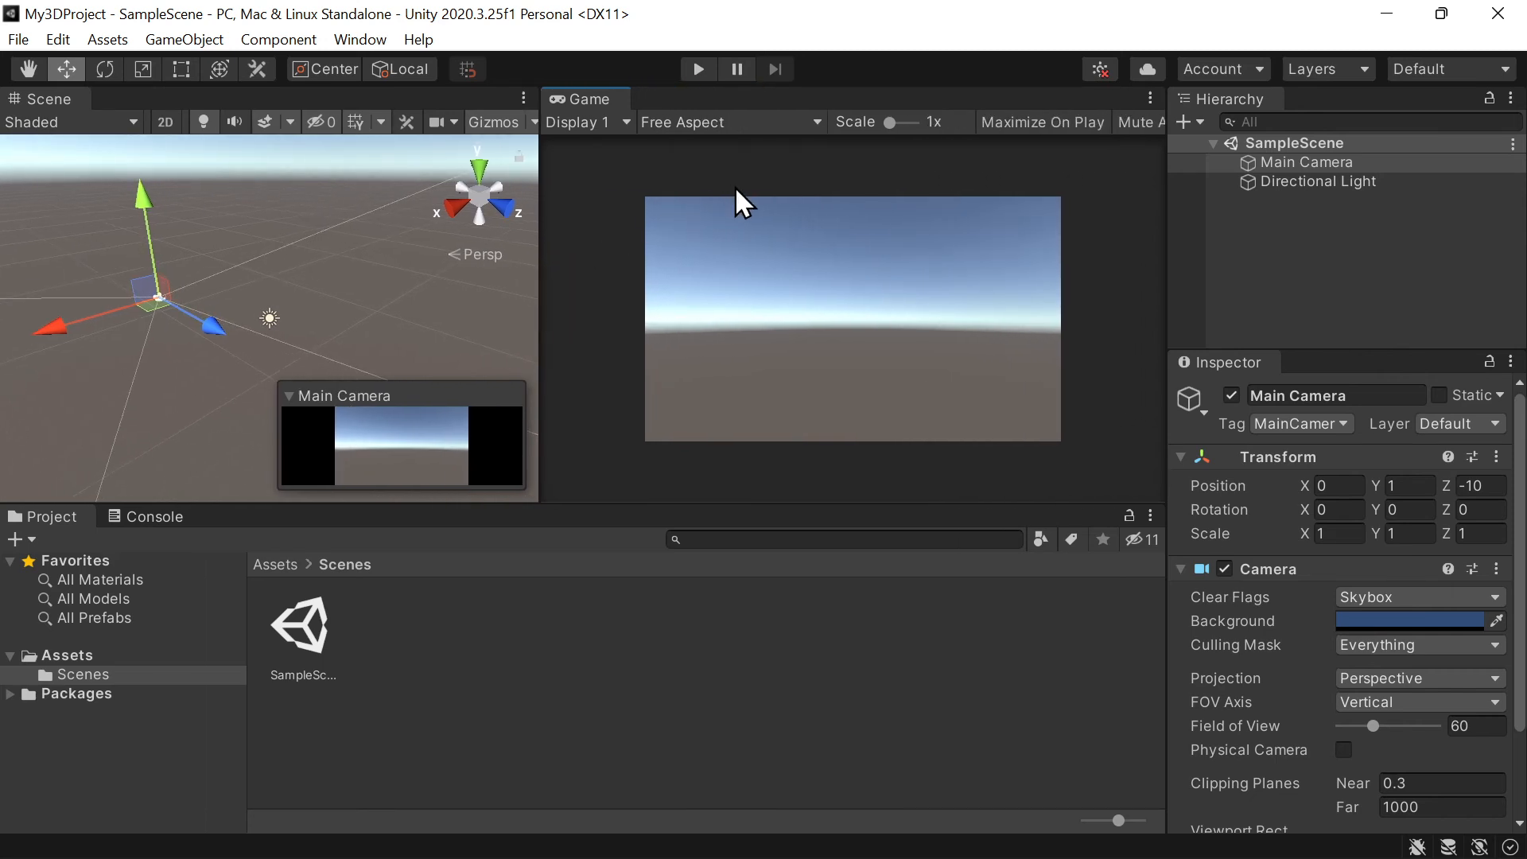
left_click_drag(580, 104, 151, 107)
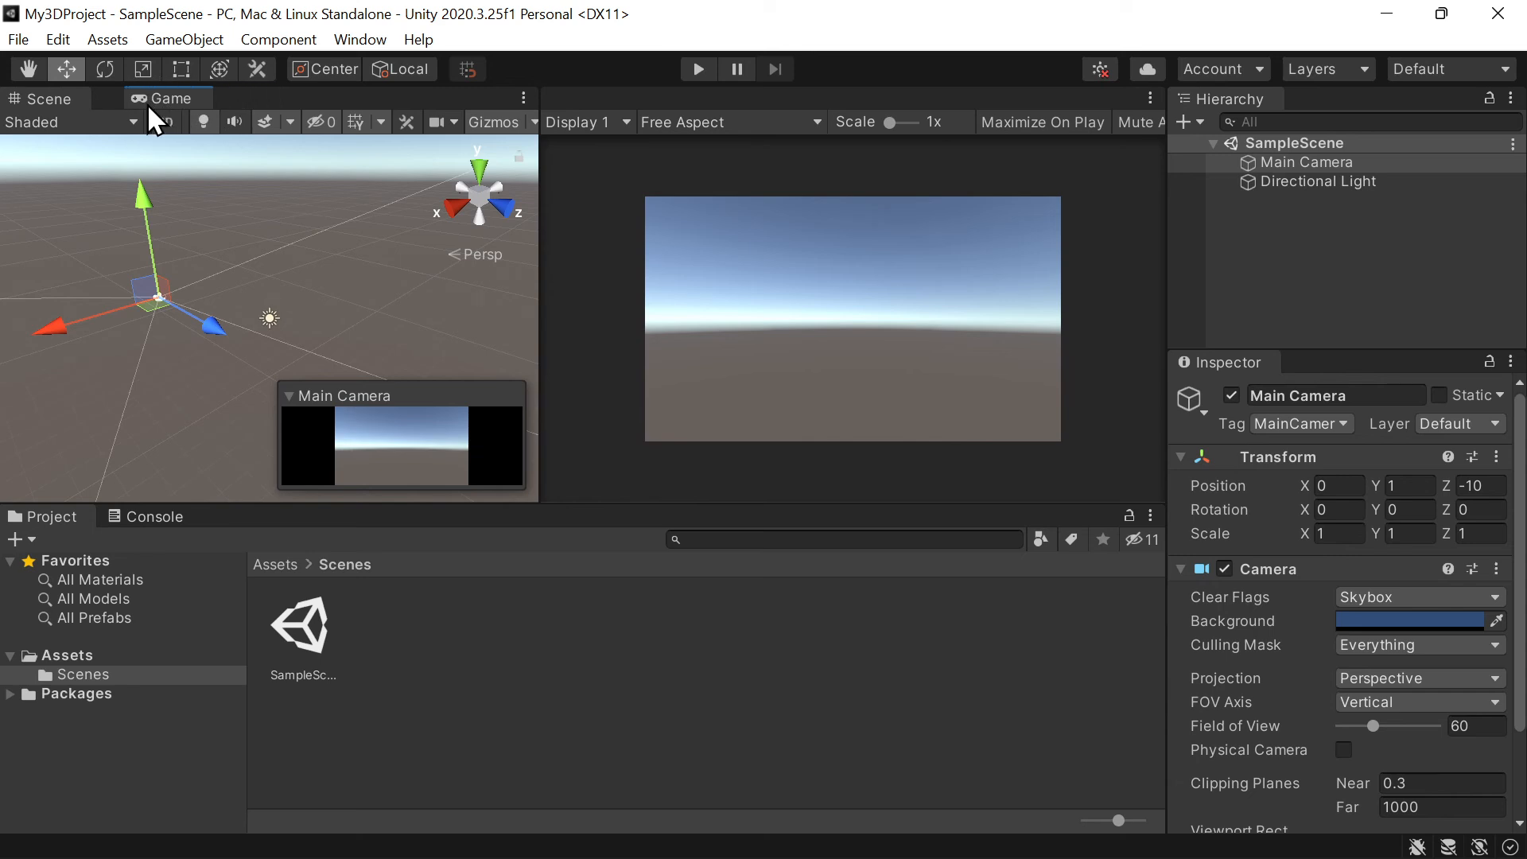
left_click_drag(148, 107, 148, 107)
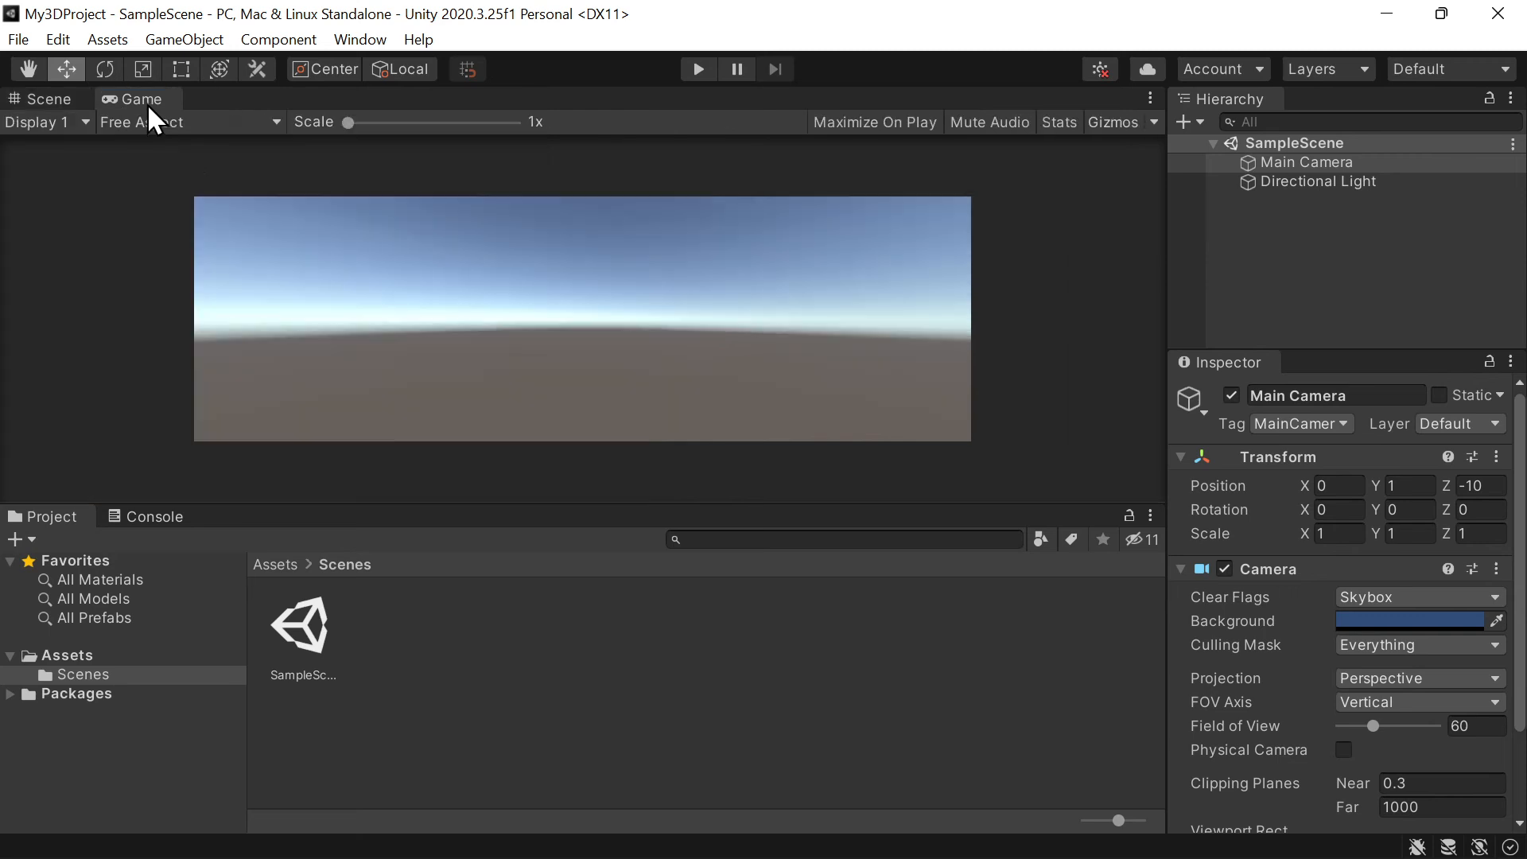
left_click(49, 99)
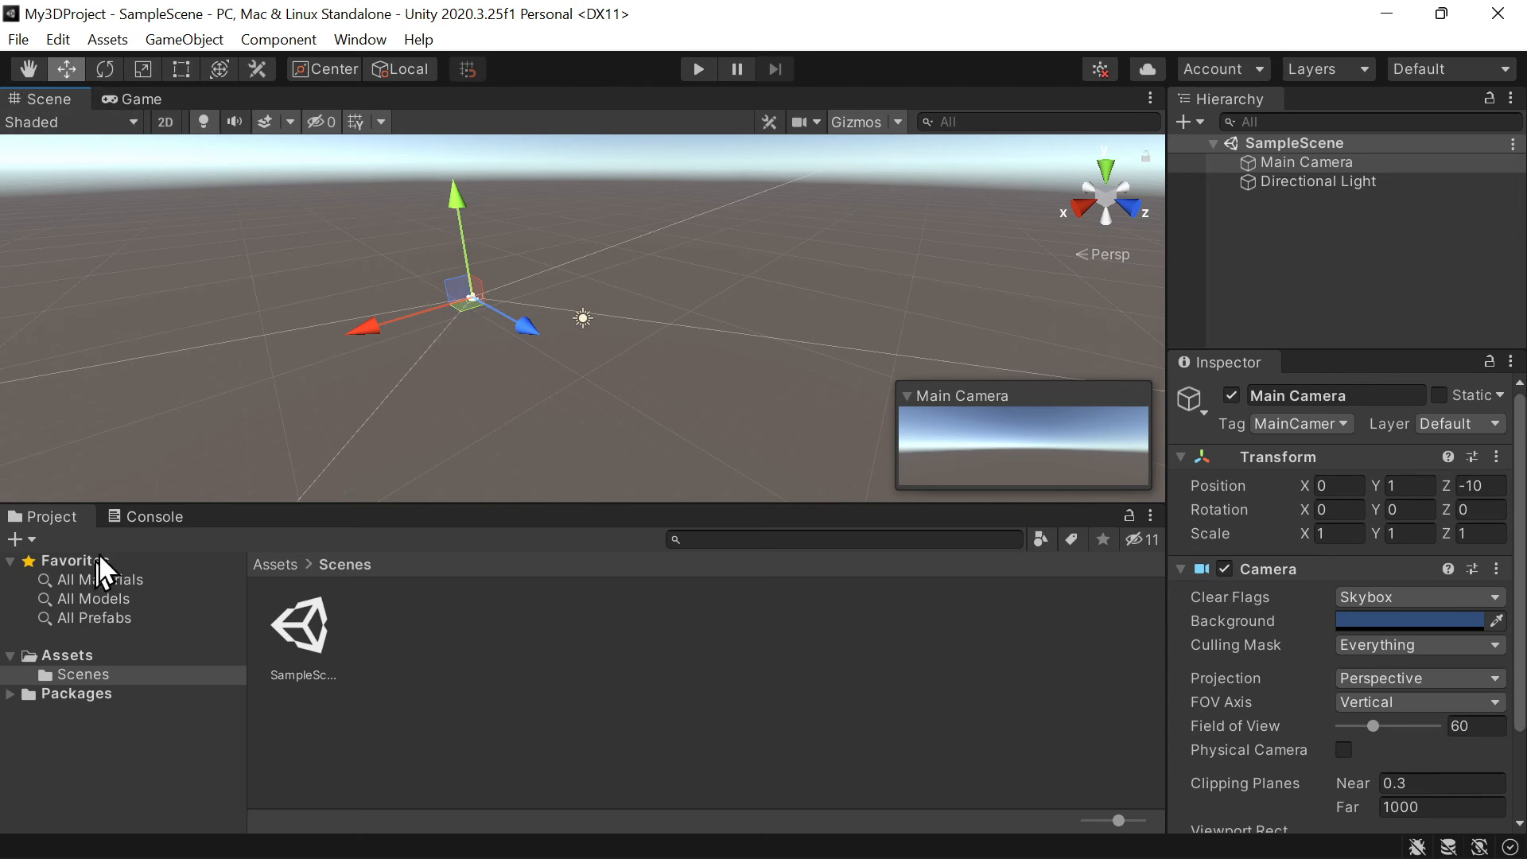
View the Console and the list of layout presets, leaving the Project window in front
left_click(143, 529)
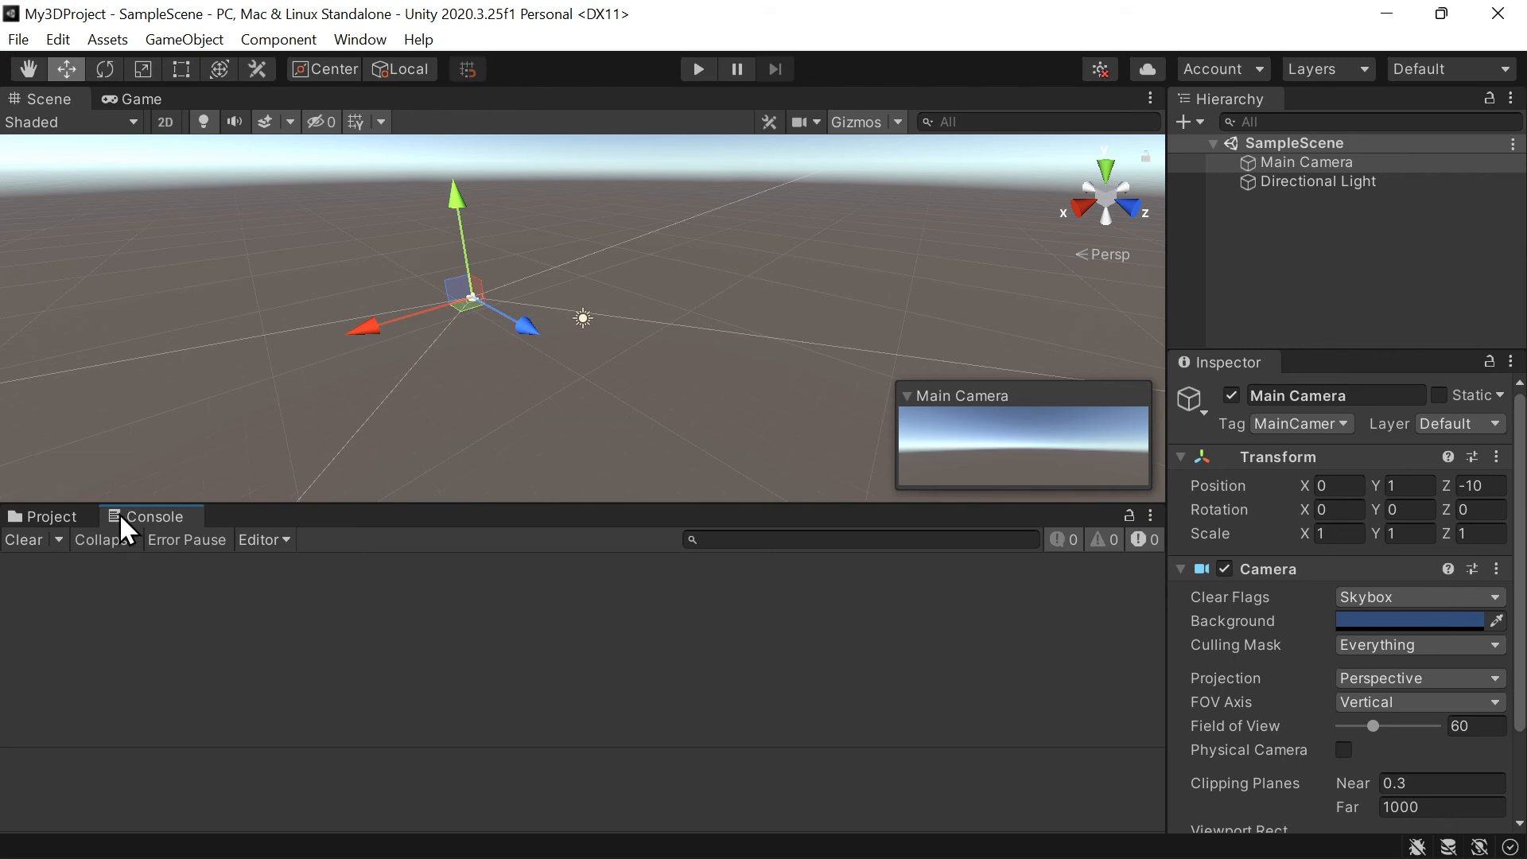
left_click(62, 516)
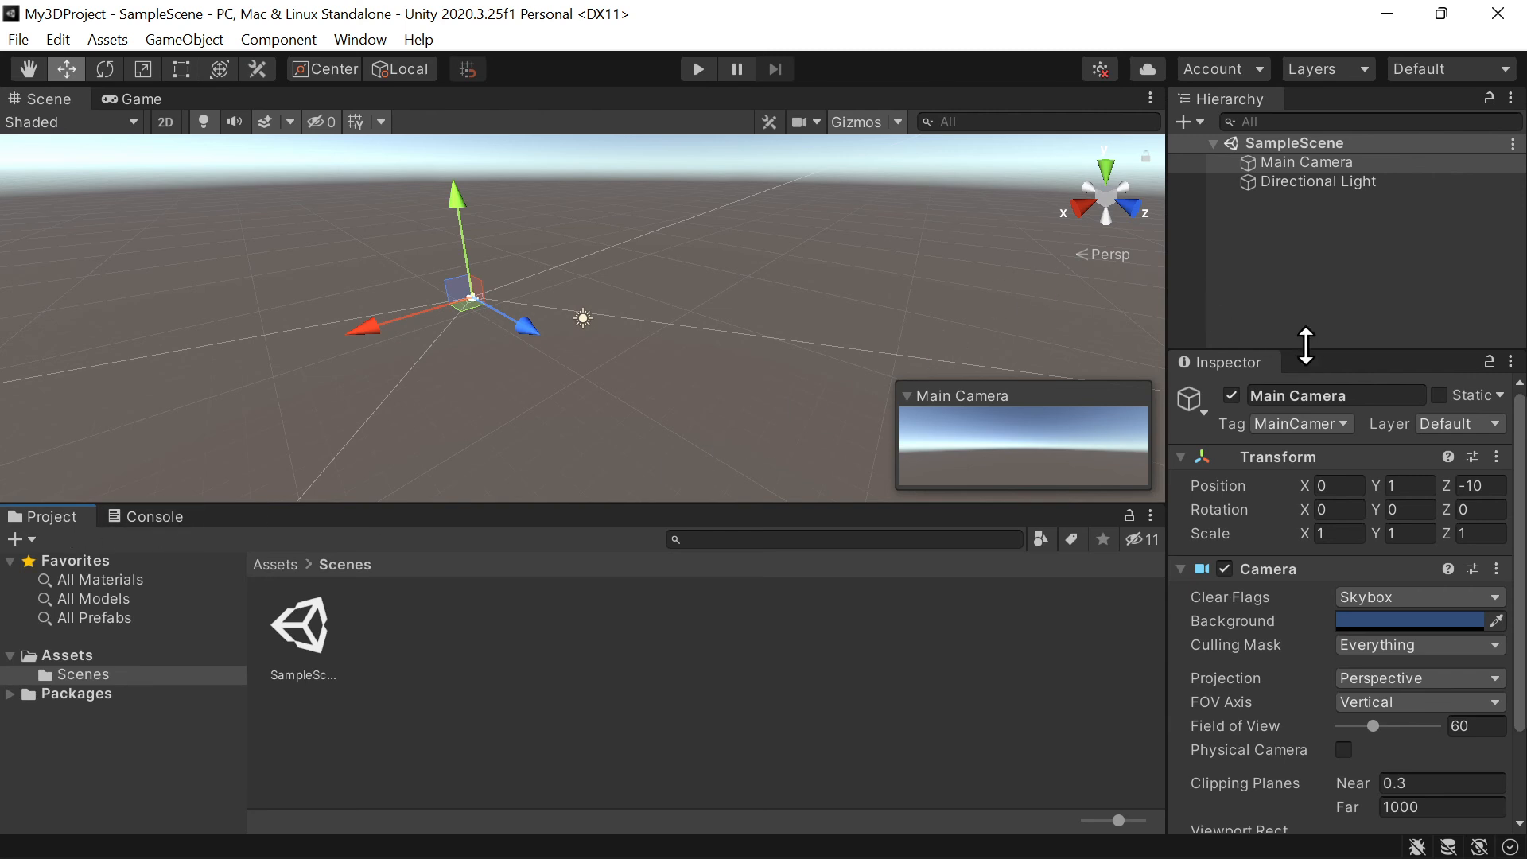
left_click(1499, 73)
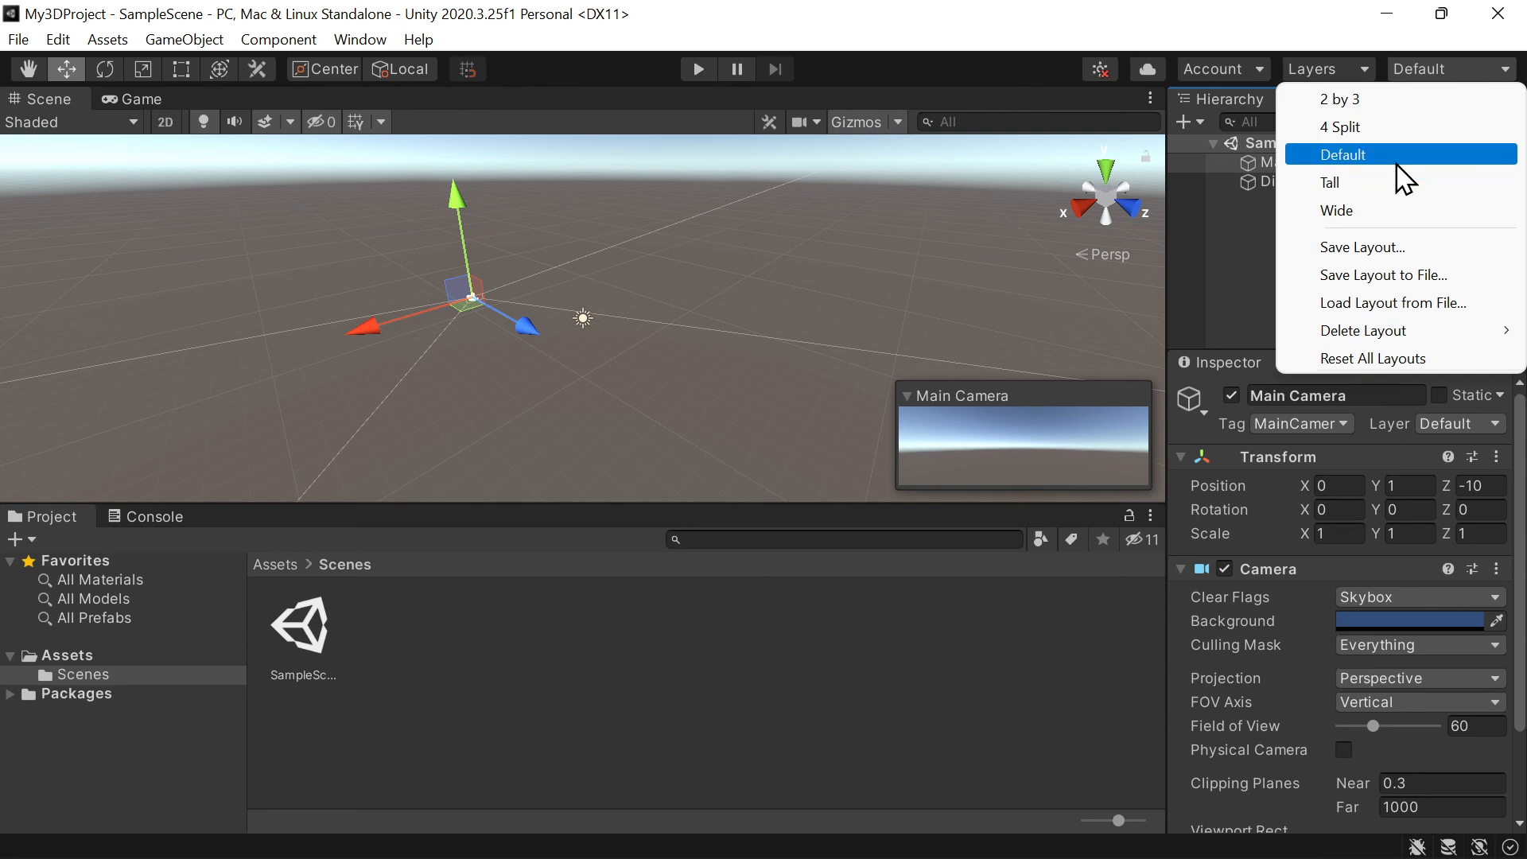
left_click(1219, 256)
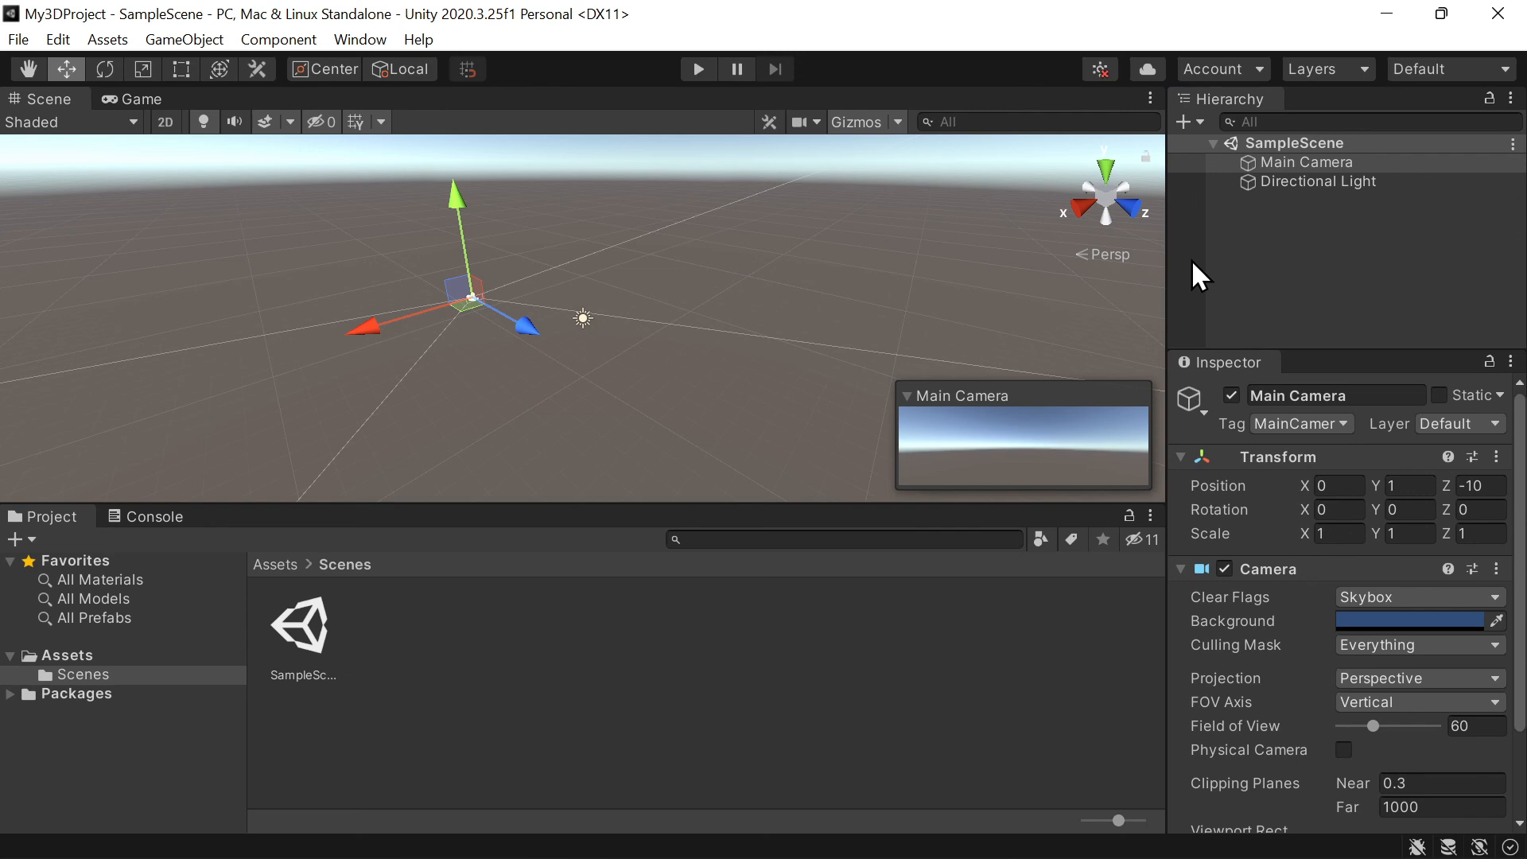